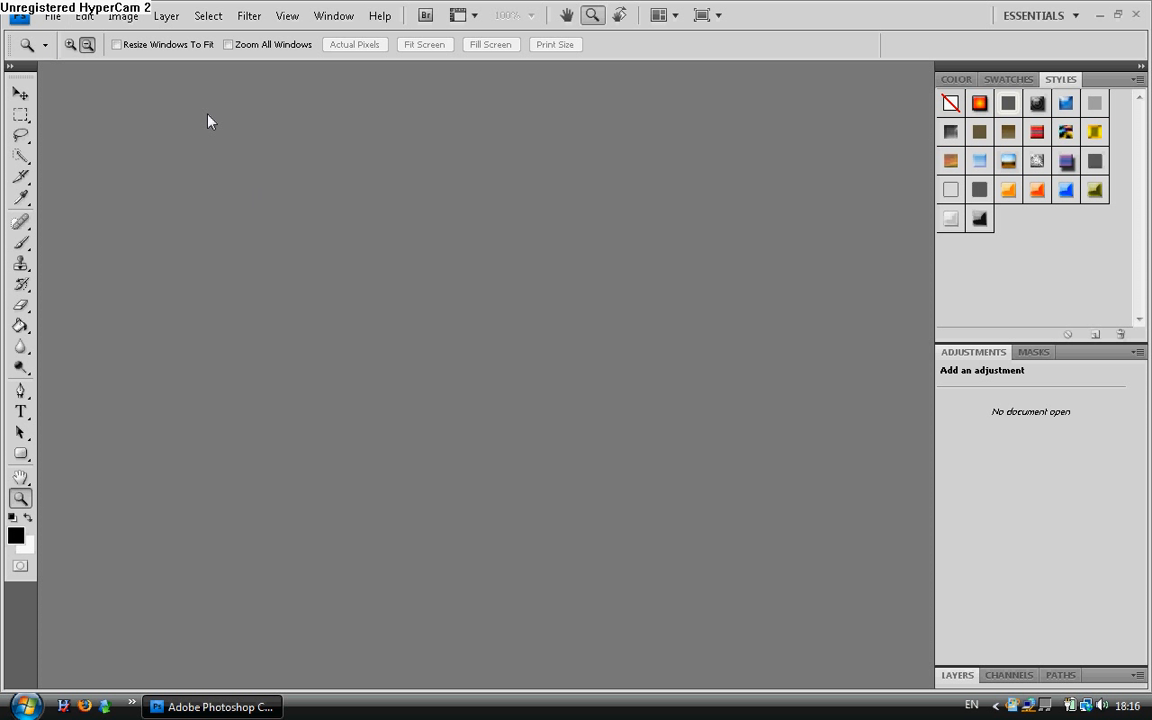
# Create a new document 300 pixels wide and 200 pixels high with a white background.
pyautogui.click(53, 17)
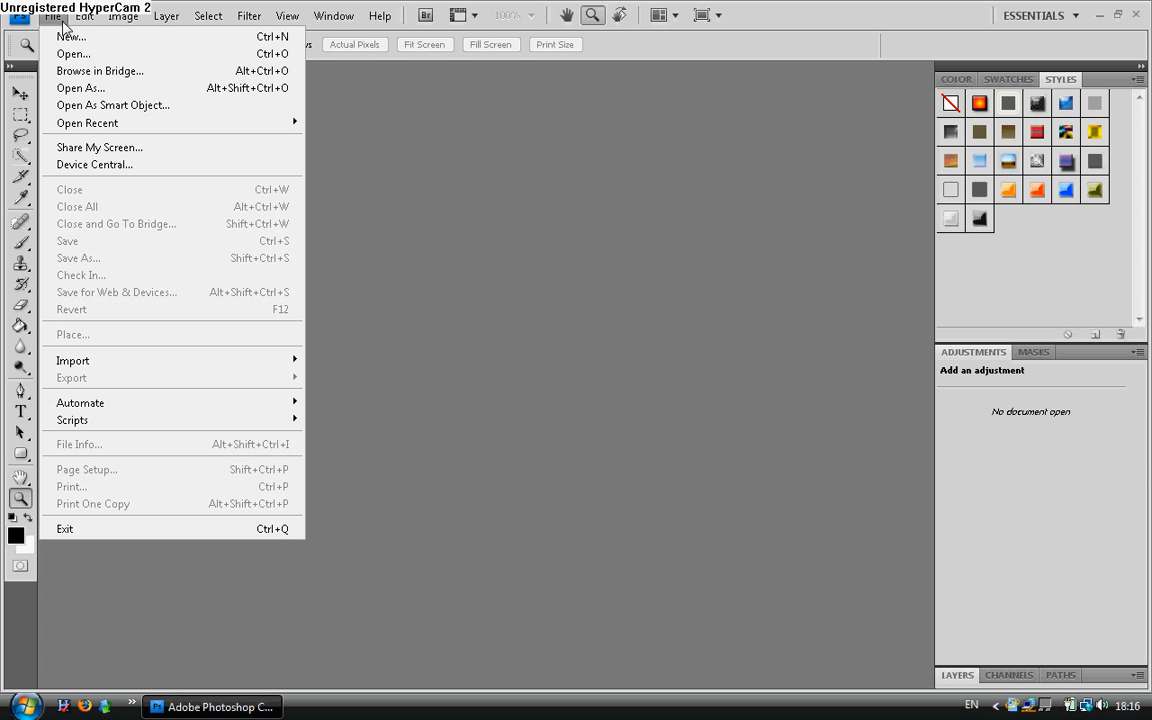
pyautogui.click(70, 37)
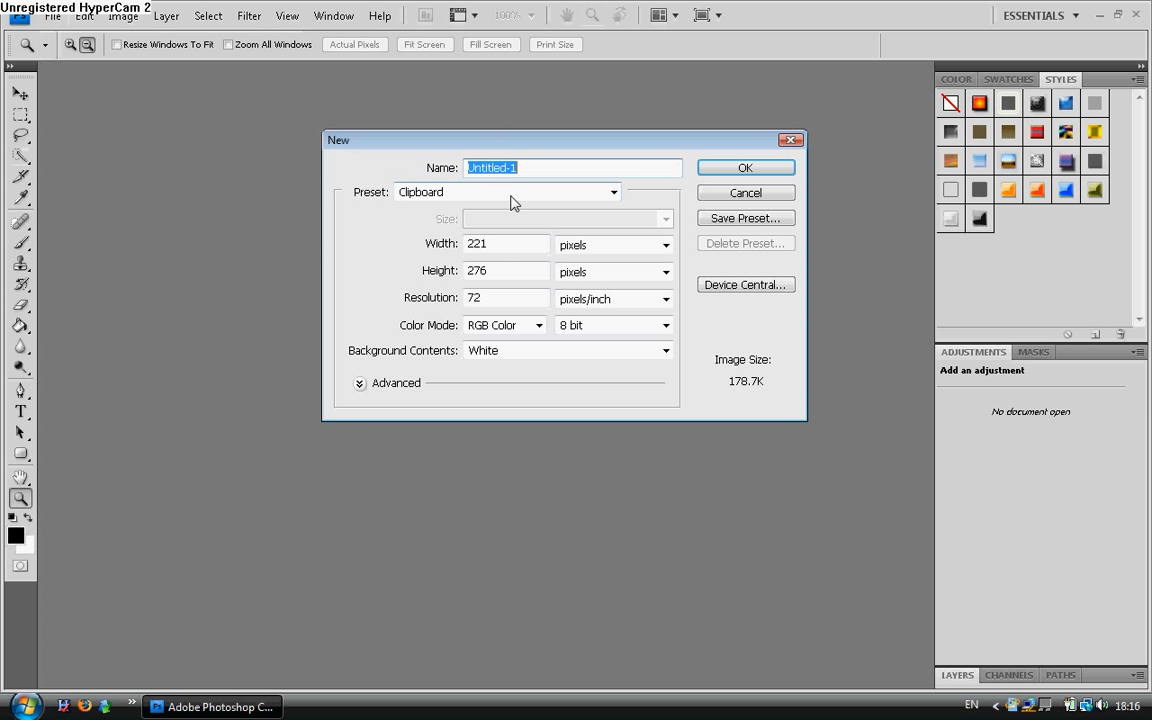
pyautogui.click(507, 245)
pyautogui.press('BackSpace')
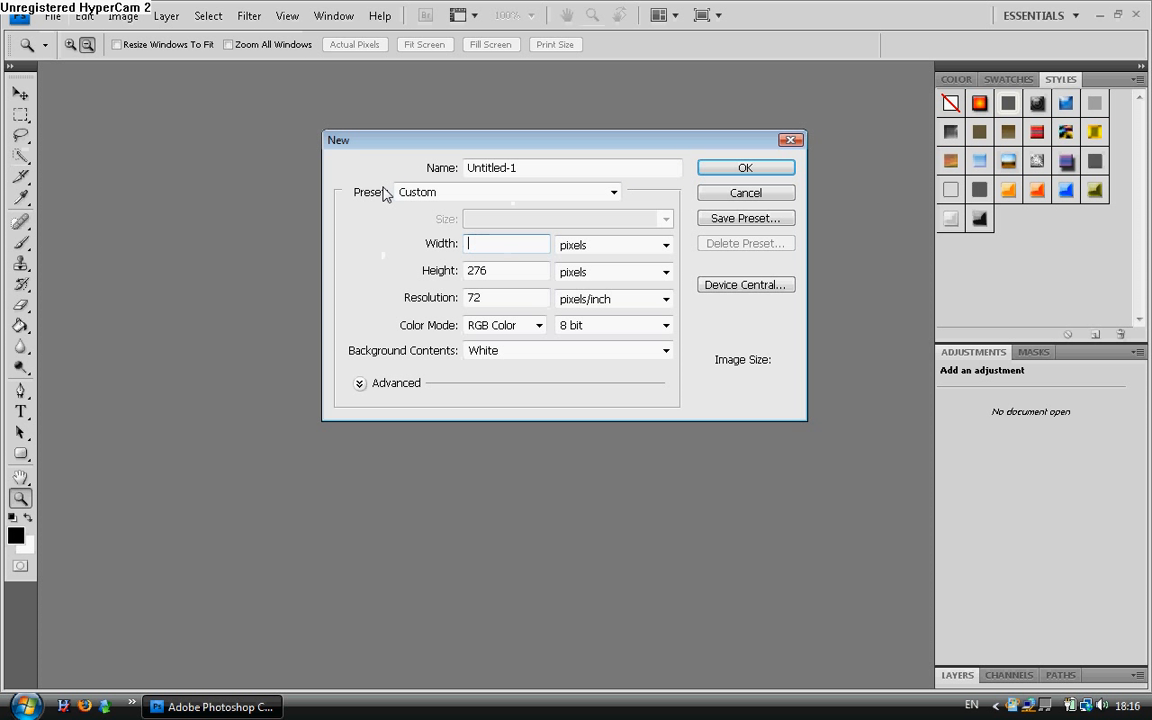
pyautogui.write('300')
pyautogui.click(537, 270)
pyautogui.press('BackSpace')
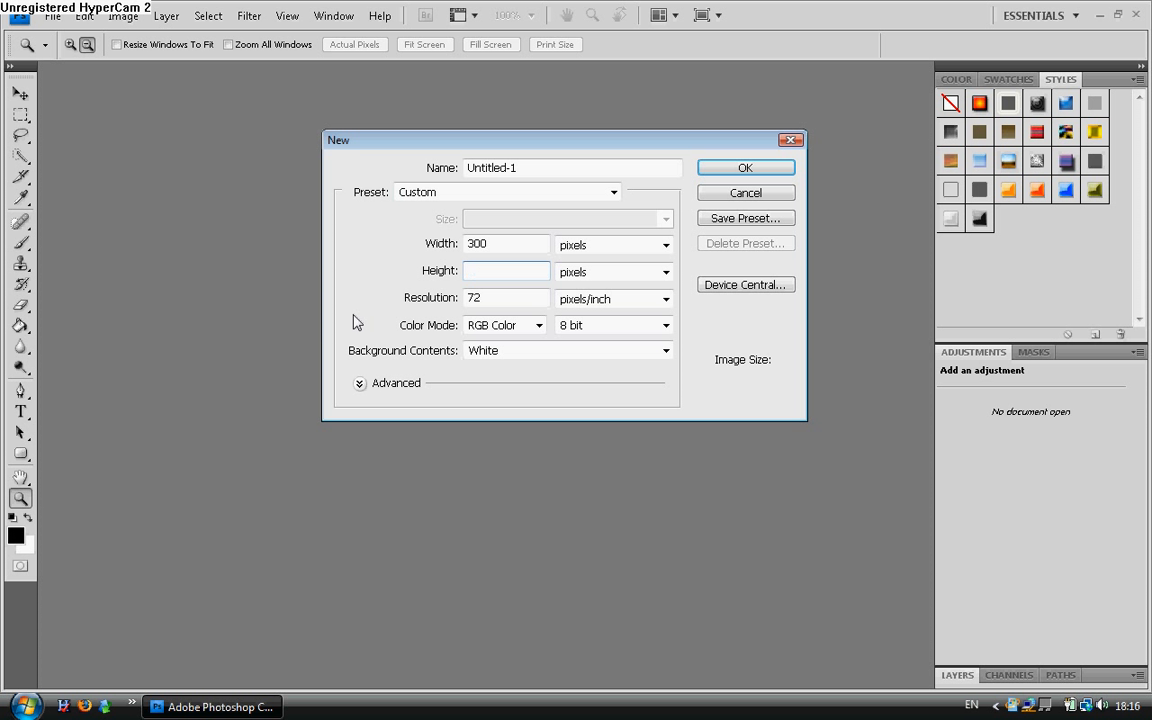
pyautogui.write('200')
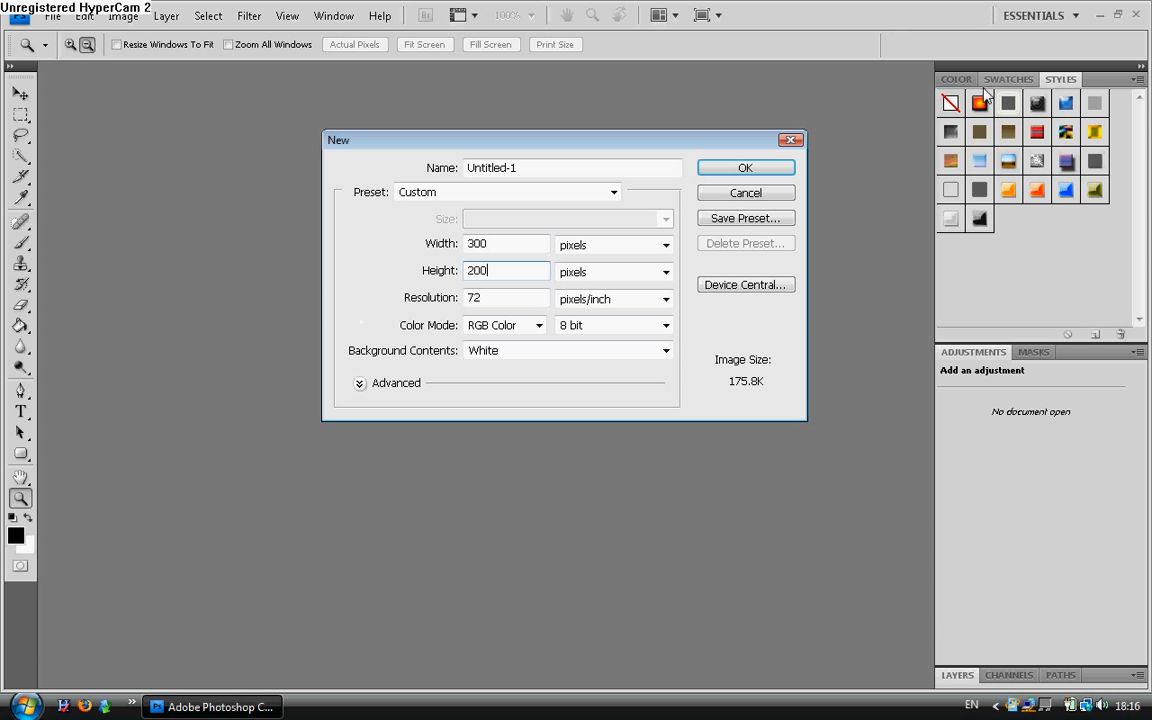
pyautogui.click(758, 168)
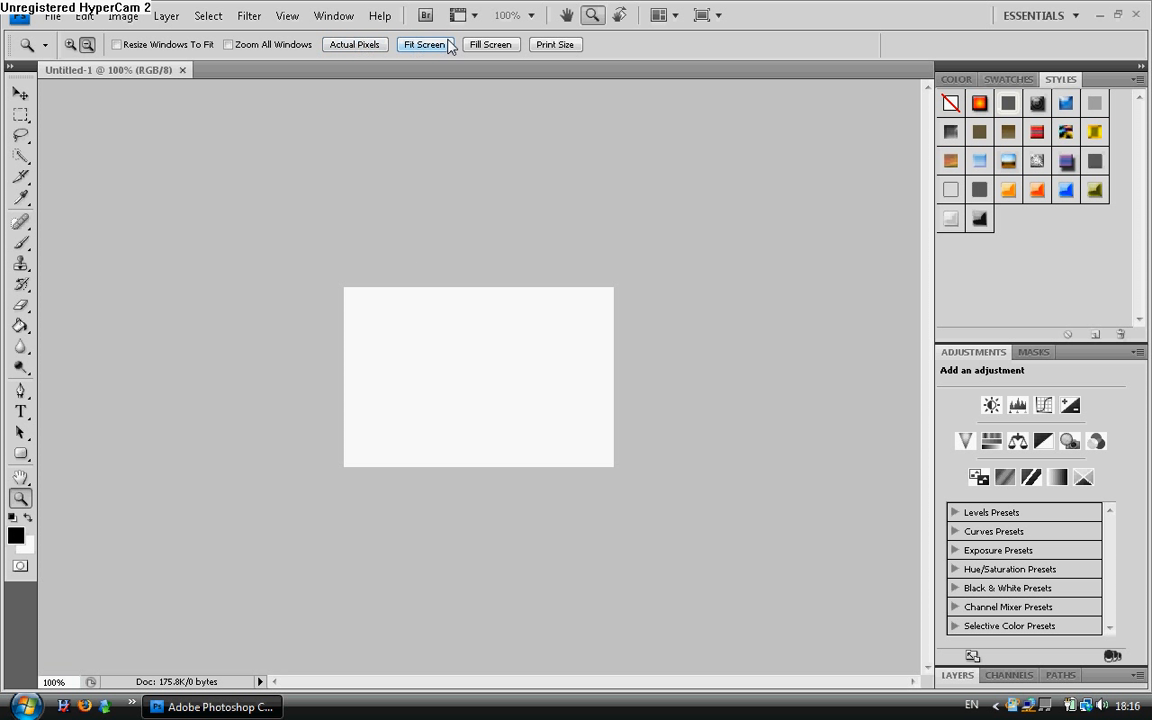
# Draw a wide black rounded rectangle with a 7 px corner radius across the middle of the canvas.
pyautogui.click(406, 43)
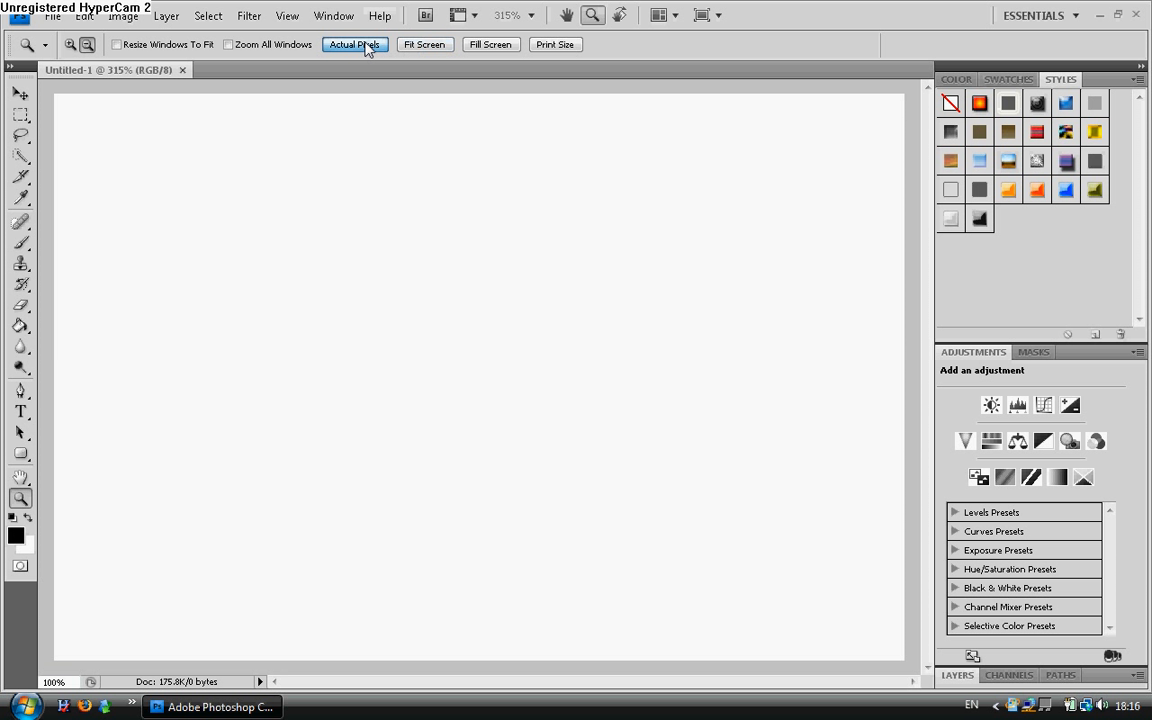
pyautogui.click(357, 44)
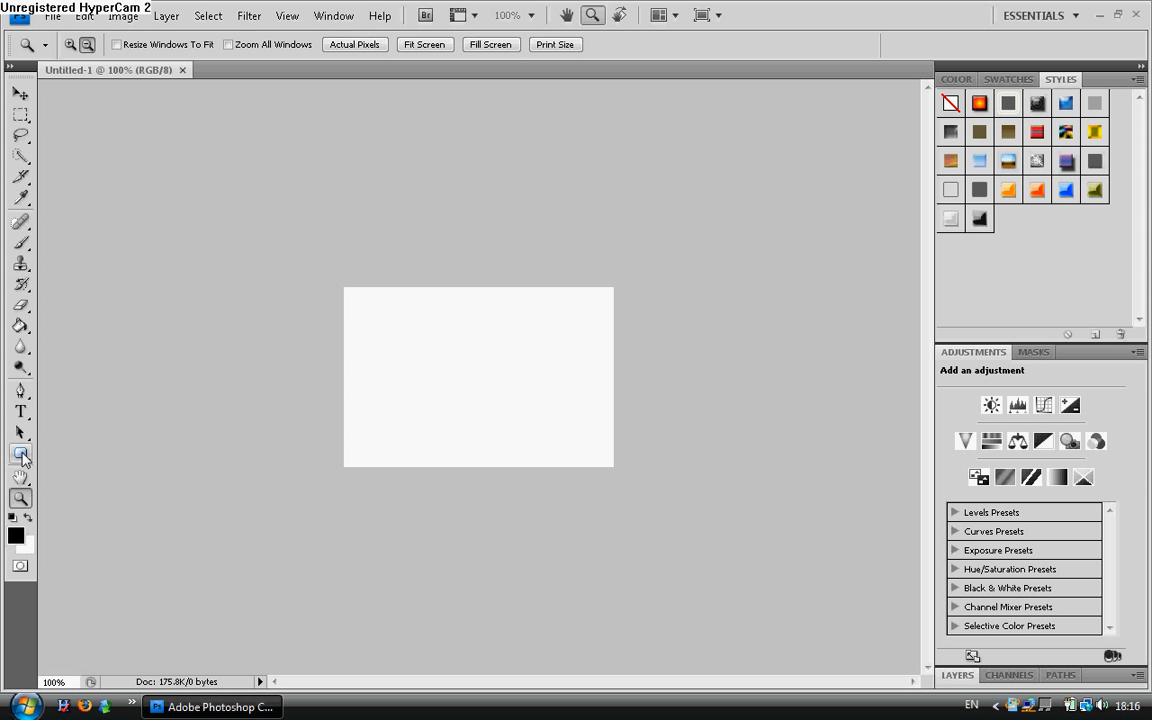
pyautogui.click(21, 455)
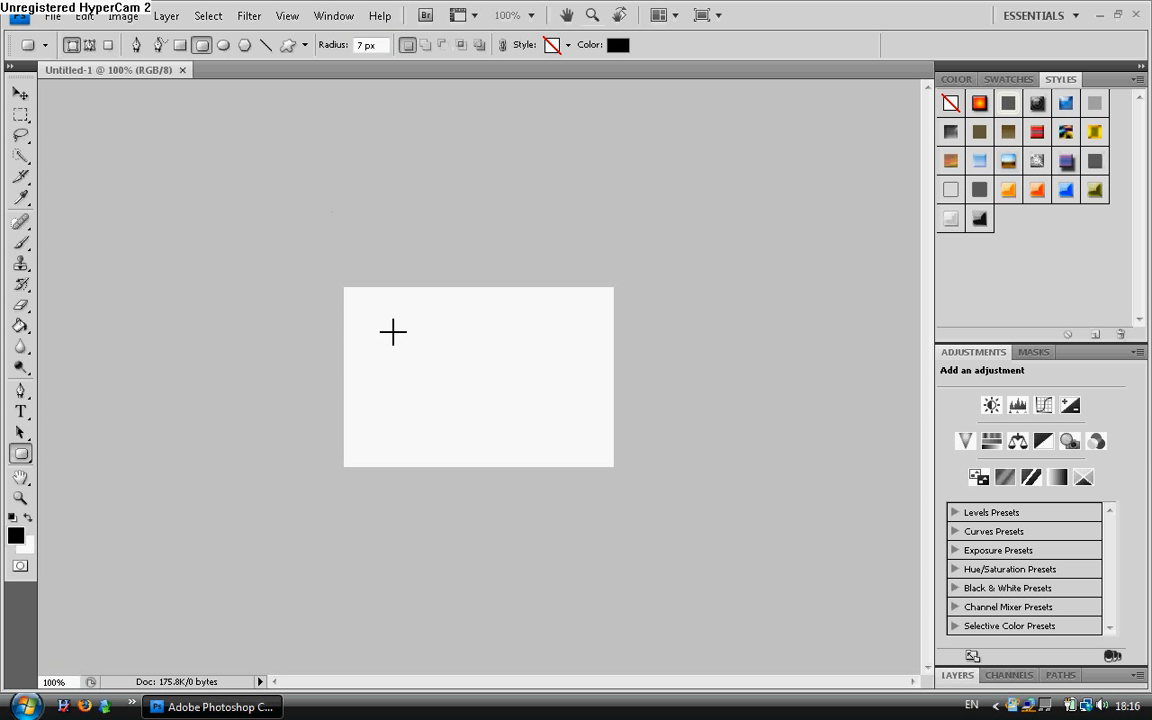
pyautogui.moveTo(376, 355); pyautogui.dragTo(578, 396)
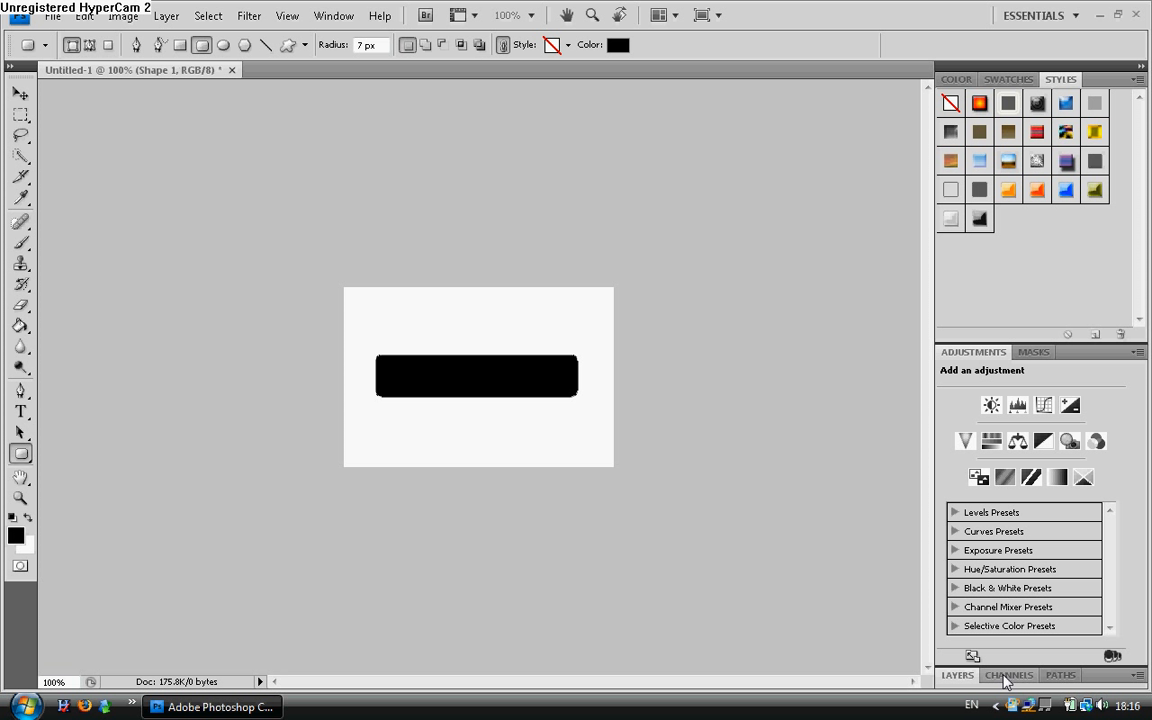
# Add a Gradient Overlay effect to the rounded rectangle's layer, Shape 1.
pyautogui.click(957, 675)
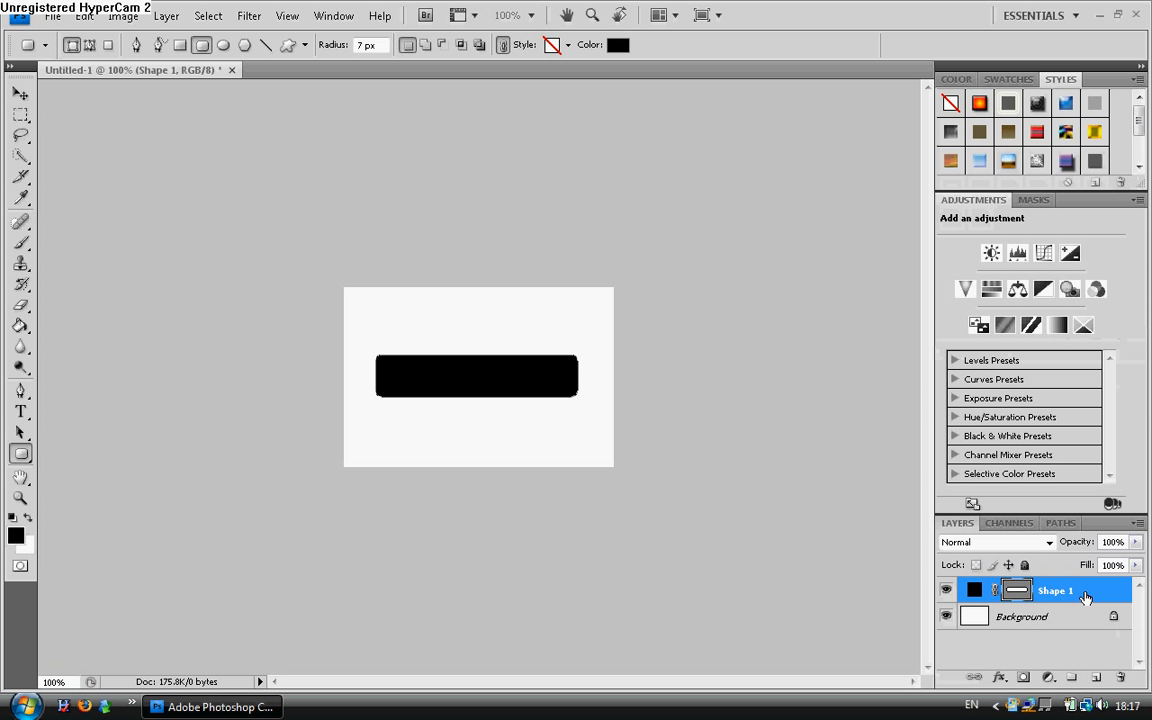
pyautogui.doubleClick(1086, 596)
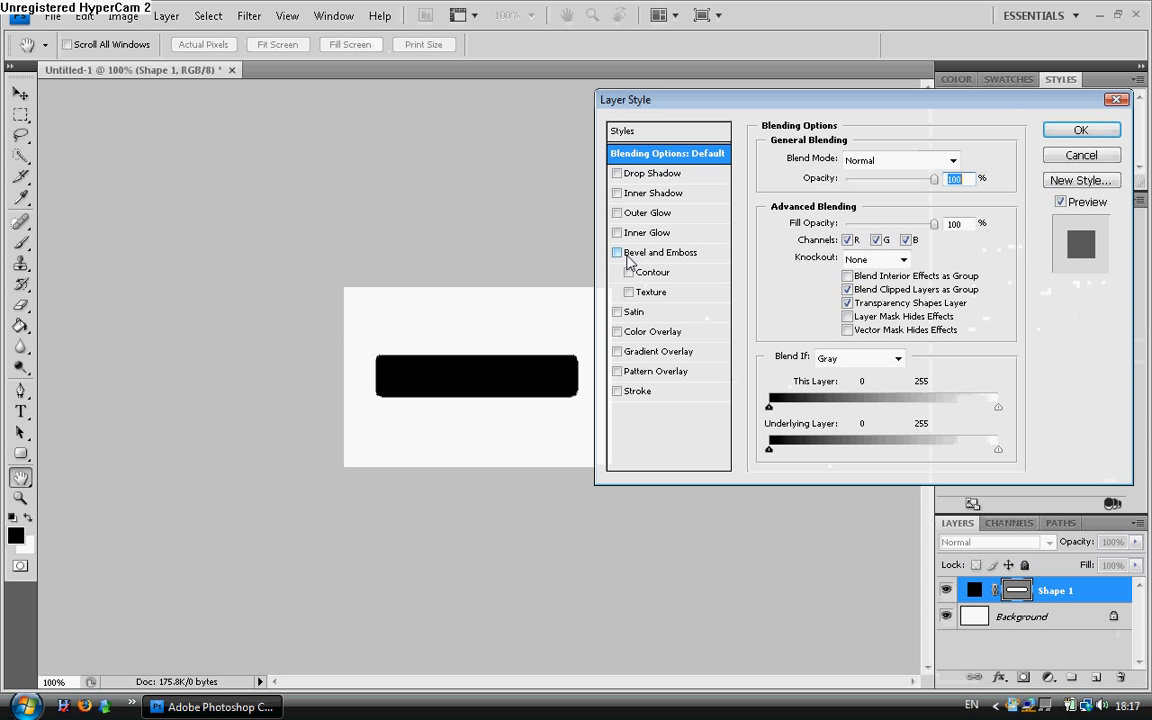
pyautogui.click(616, 355)
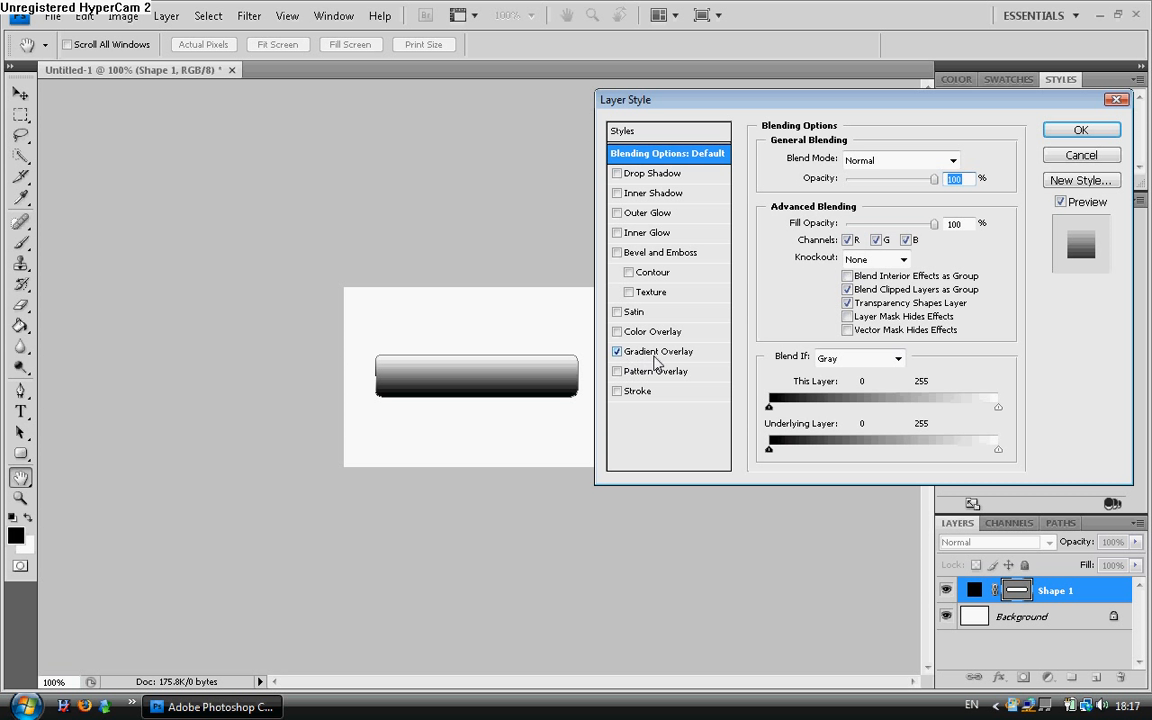
pyautogui.click(645, 353)
# Set the overlay gradient to the blue preset running from light blue at the top to dark blue at the bottom, and apply the layer style.
pyautogui.click(916, 200)
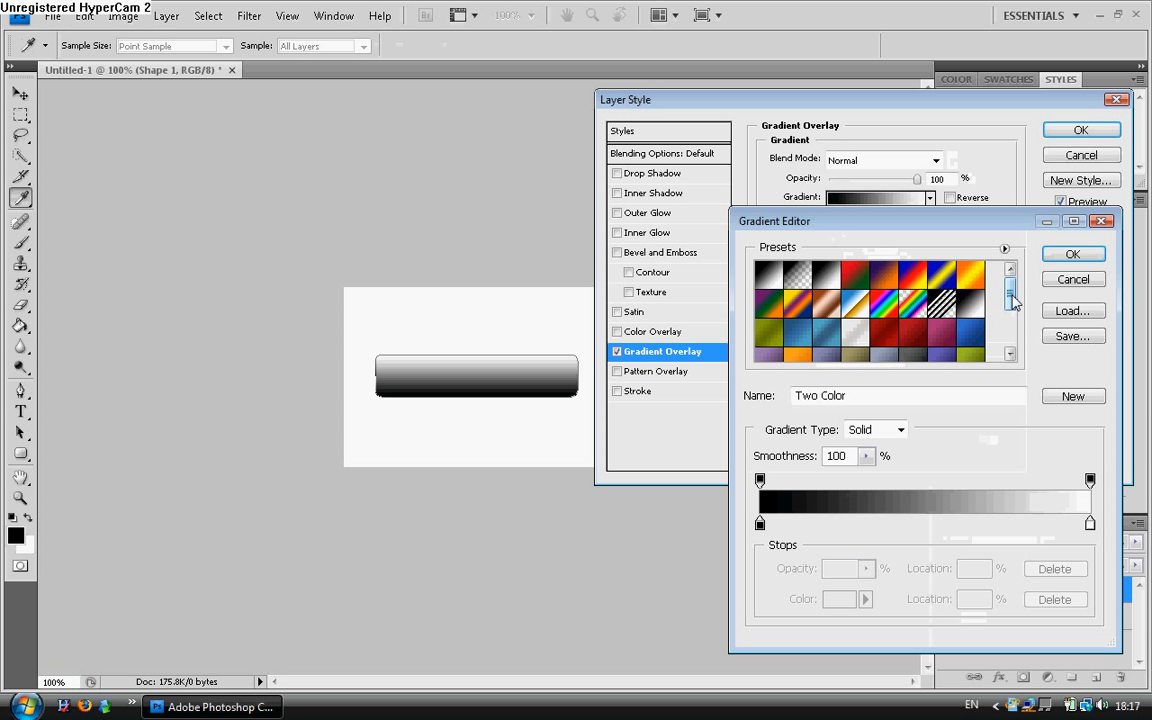
pyautogui.moveTo(1012, 300)
pyautogui.mouseDown()
pyautogui.moveTo(1020, 342)
pyautogui.moveTo(1018, 273)
pyautogui.moveTo(1008, 303)
pyautogui.mouseUp()
pyautogui.click(978, 300)
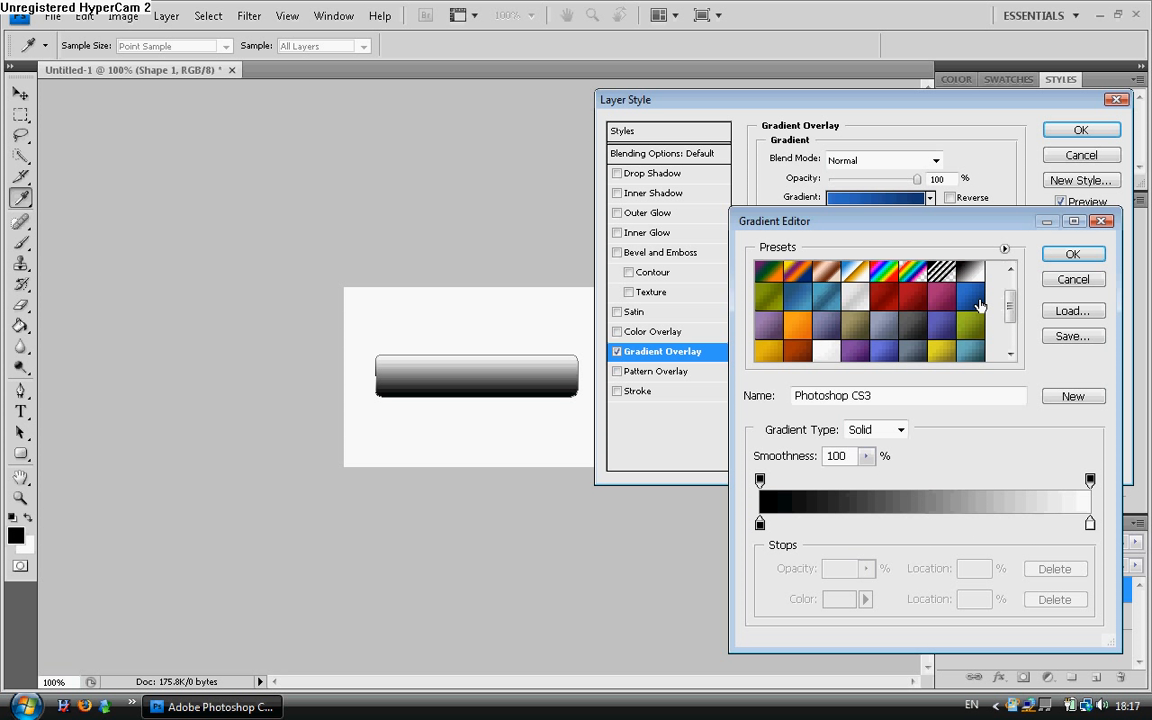
pyautogui.click(970, 323)
pyautogui.click(935, 335)
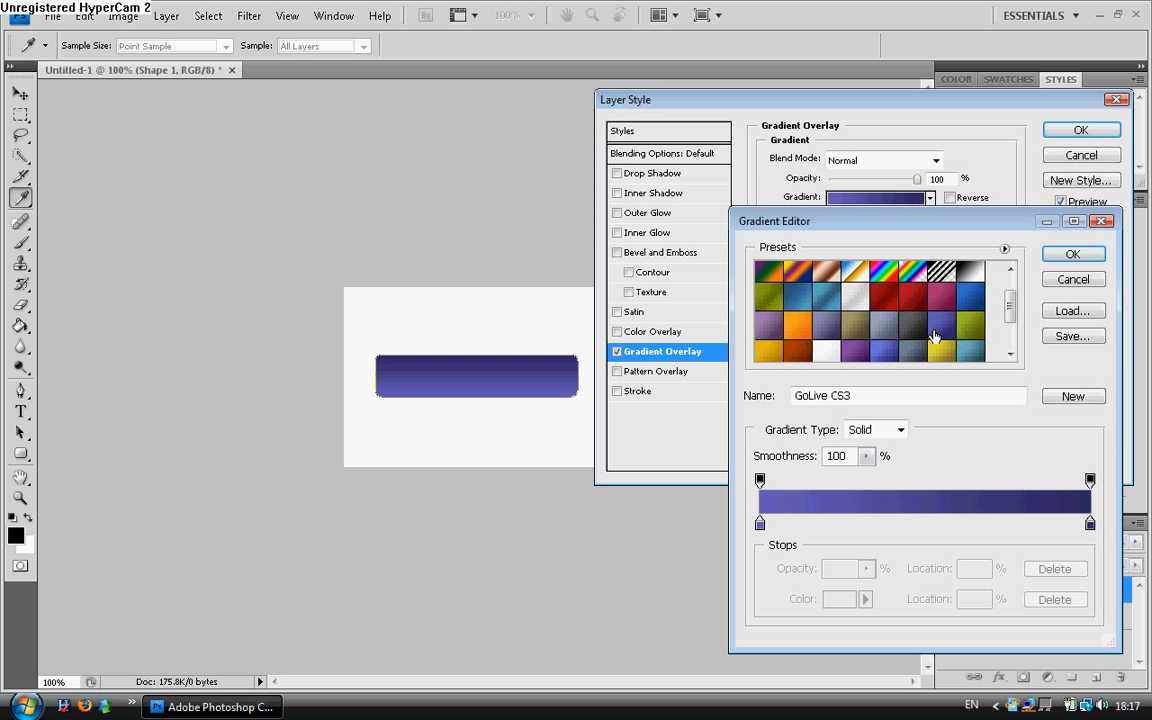
pyautogui.click(905, 328)
pyautogui.click(882, 327)
pyautogui.click(820, 296)
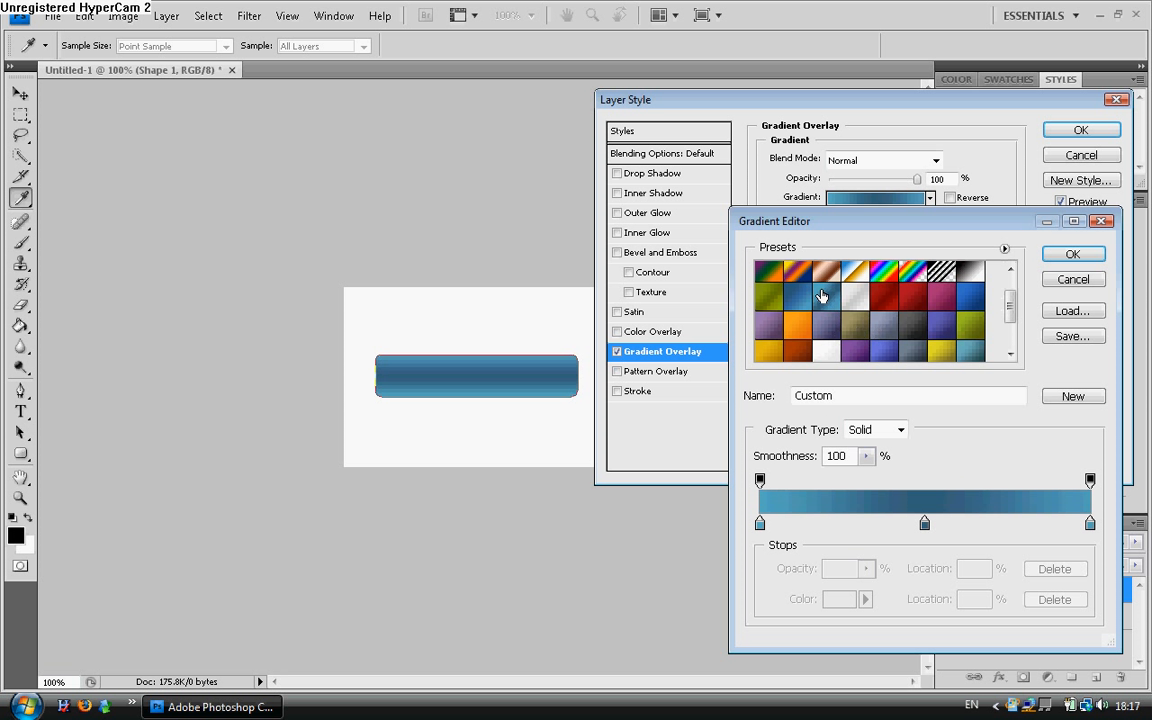
pyautogui.click(1073, 256)
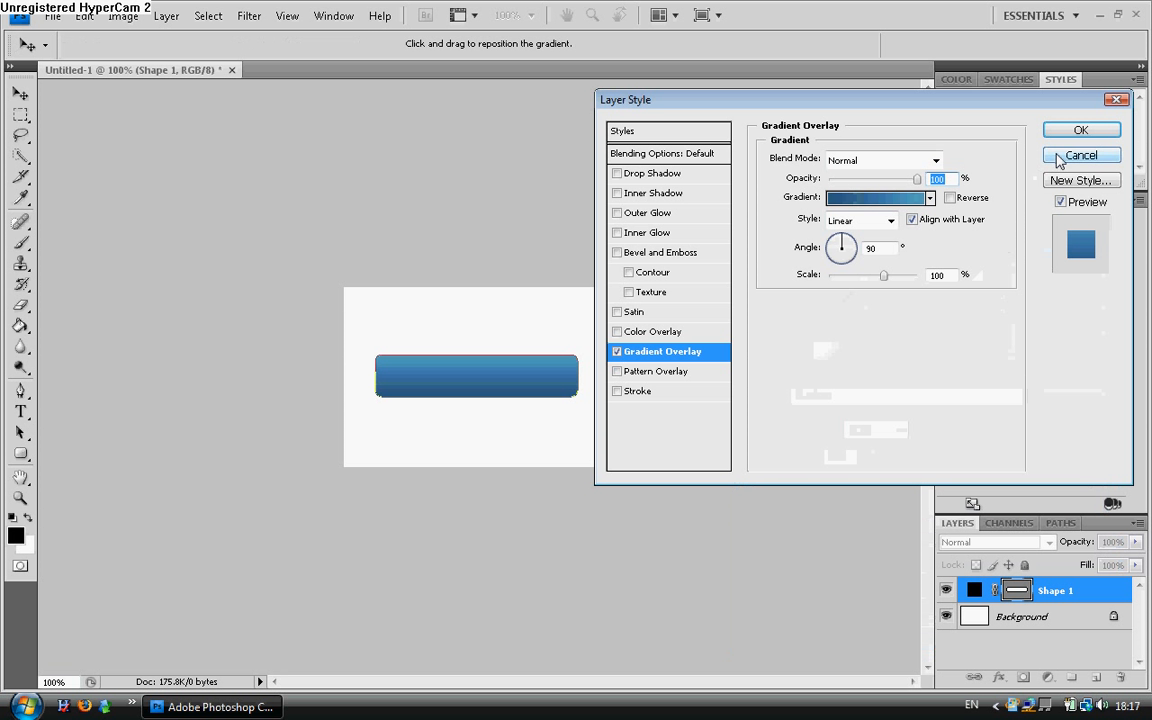
pyautogui.click(1081, 130)
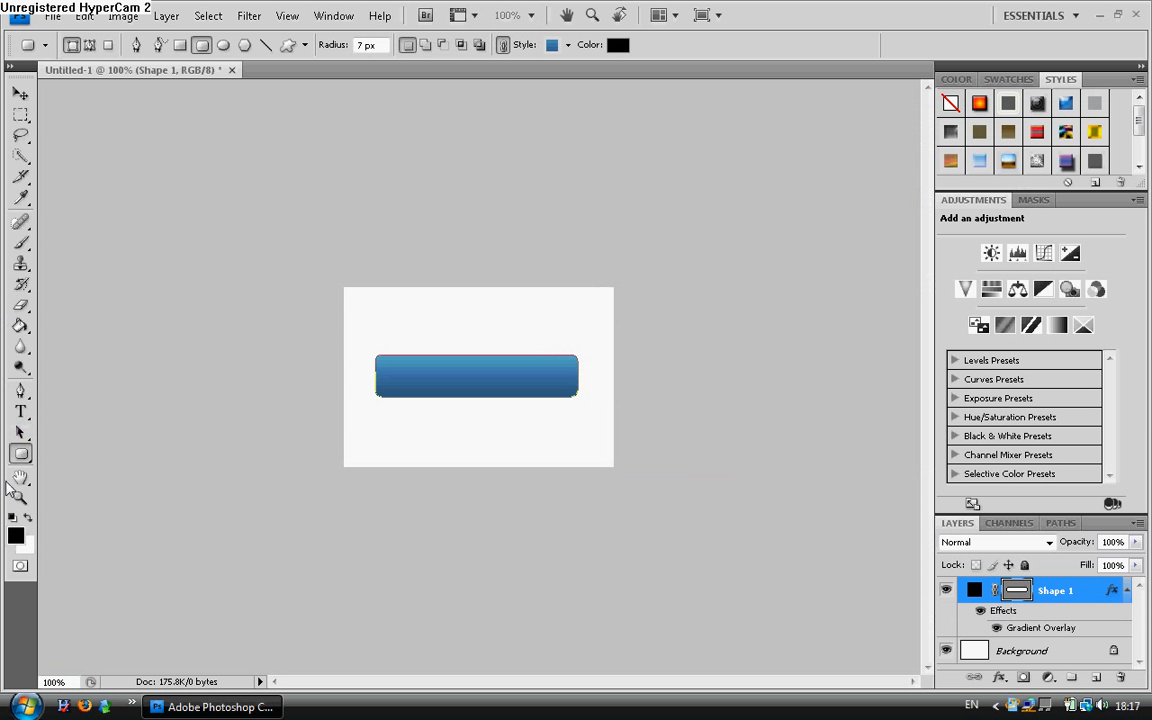
# Draw a text box covering the blue button, starting from the Background layer.
pyautogui.click(21, 497)
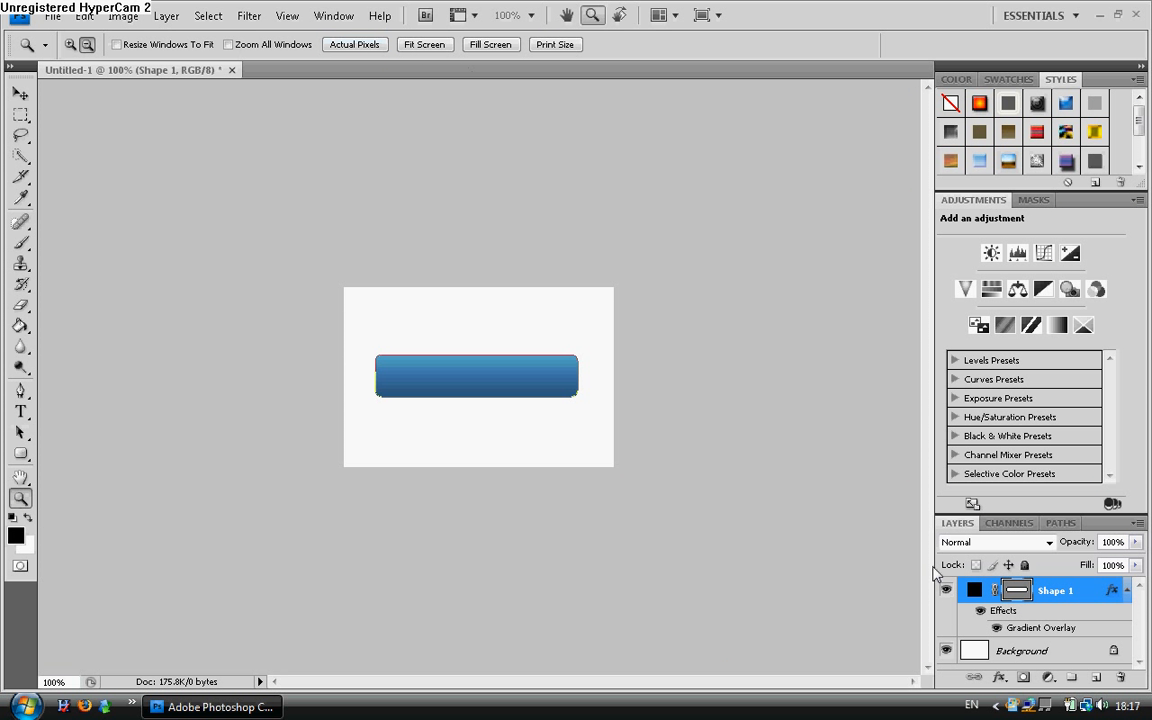
pyautogui.click(418, 45)
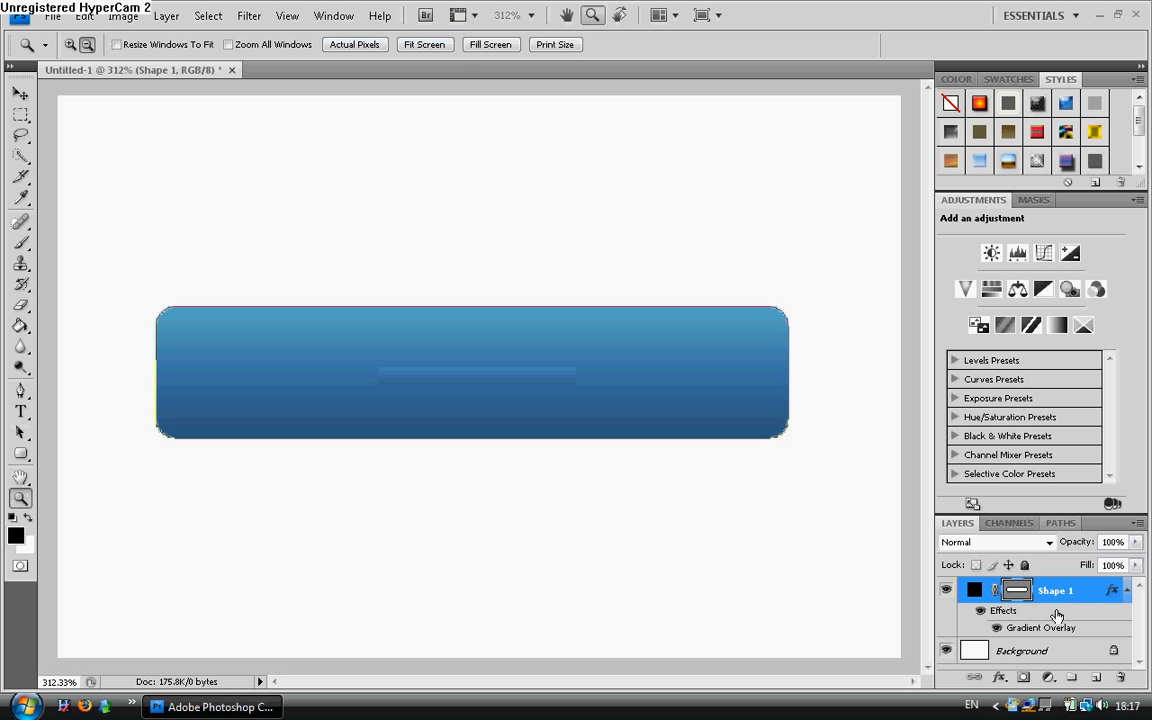
pyautogui.click(1010, 650)
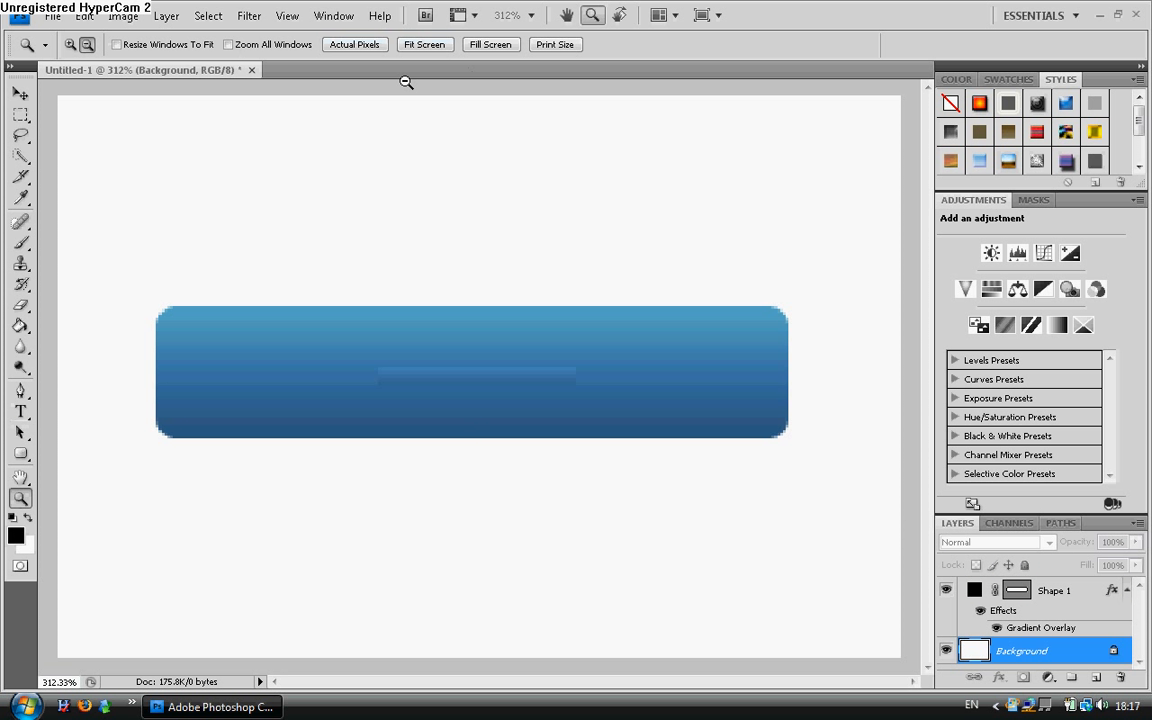
pyautogui.click(20, 412)
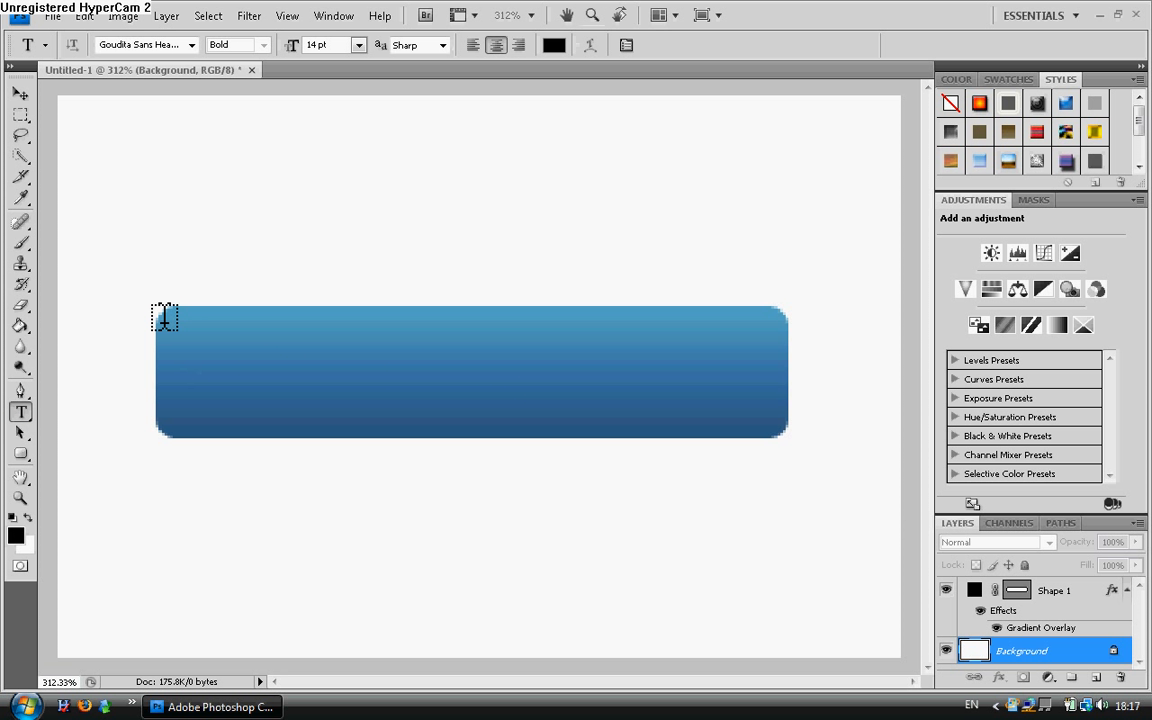
pyautogui.moveTo(157, 307); pyautogui.dragTo(788, 438)
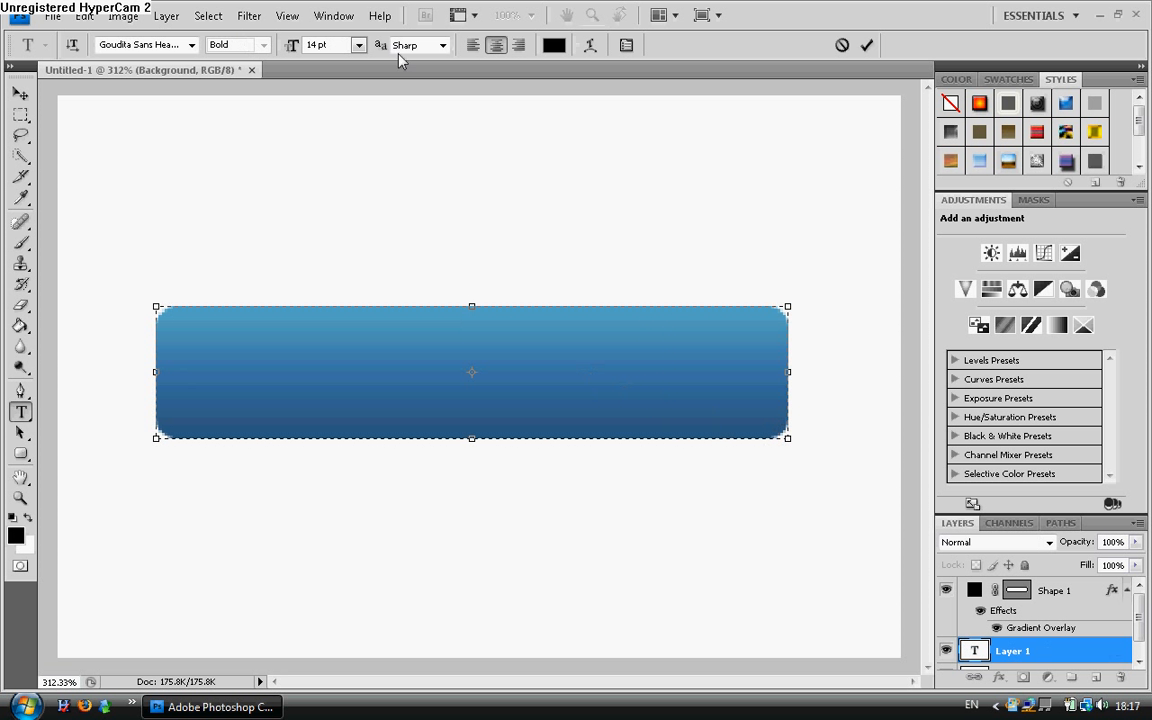
# Set the text font to Hobo Std and the font size to 36 pt.
pyautogui.click(191, 45)
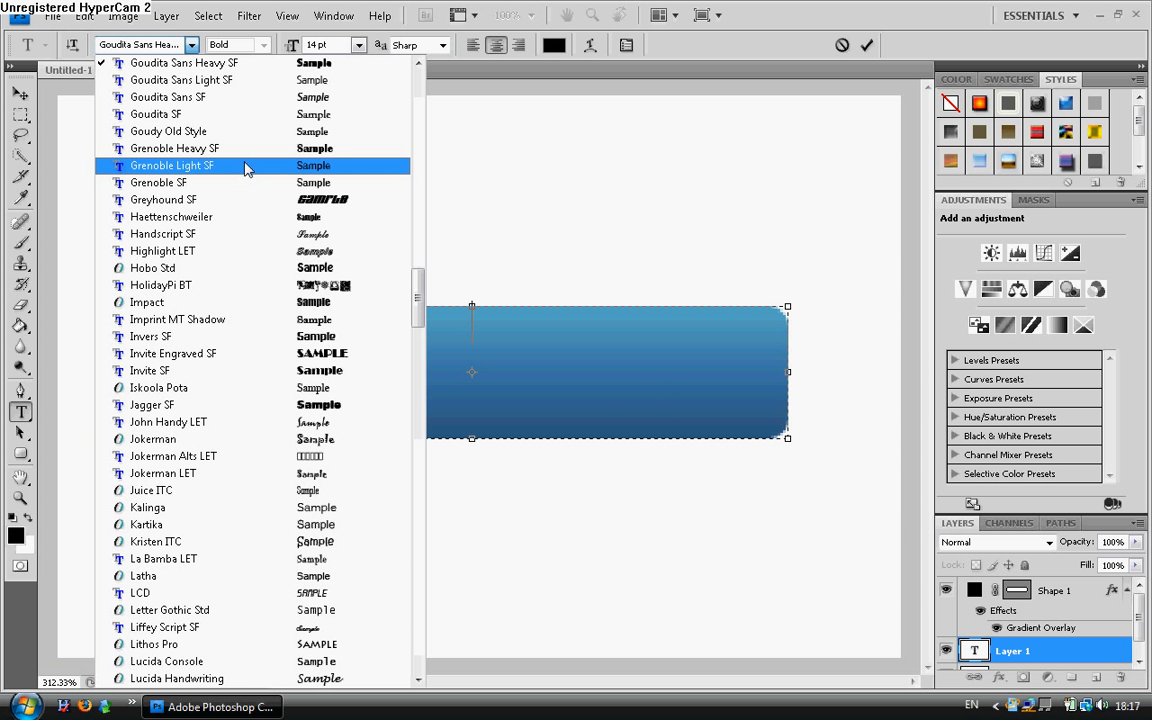
pyautogui.click(366, 268)
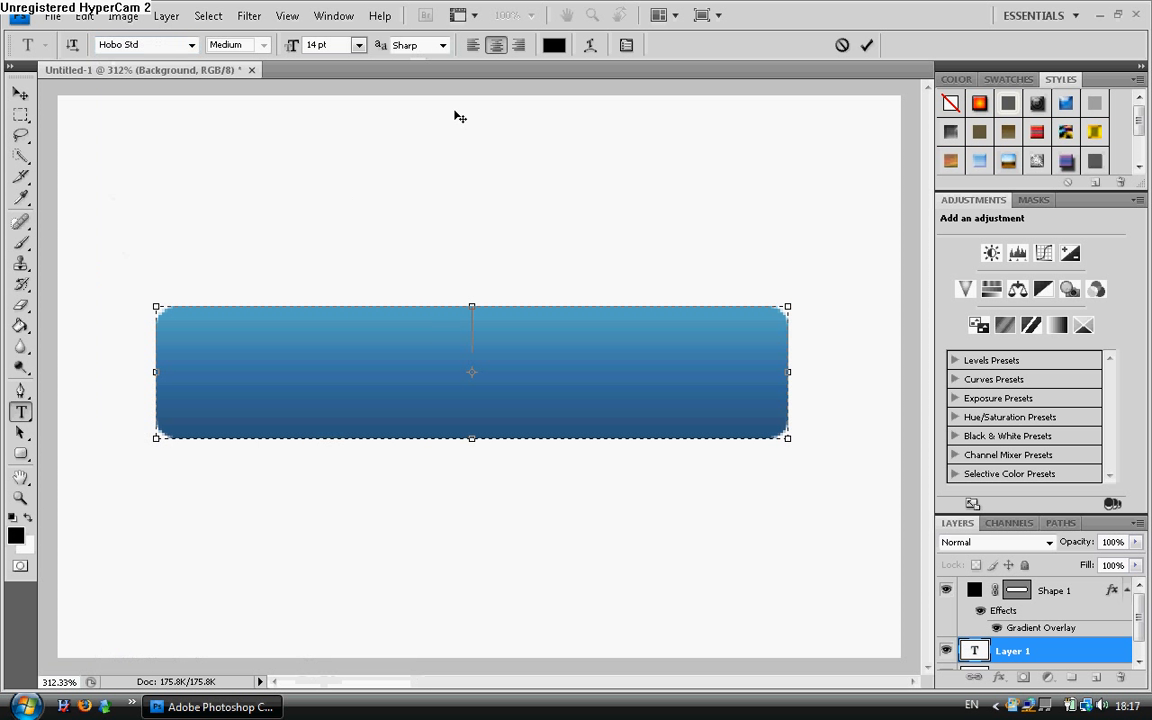
pyautogui.click(365, 47)
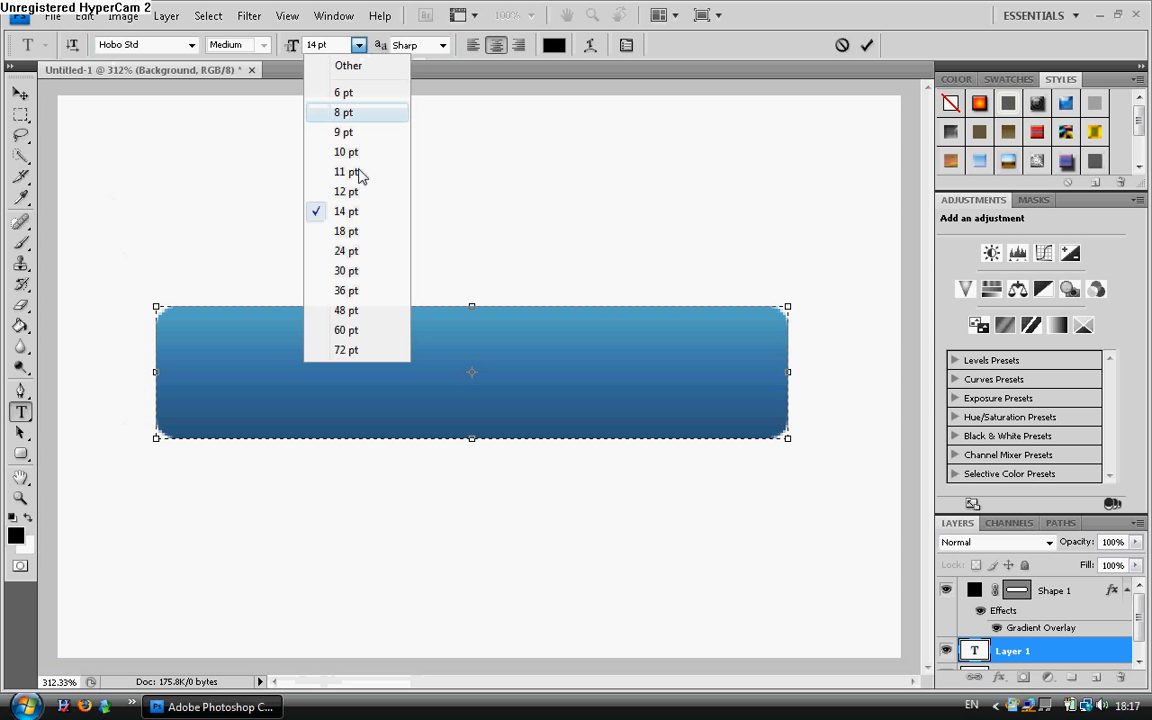
pyautogui.click(361, 289)
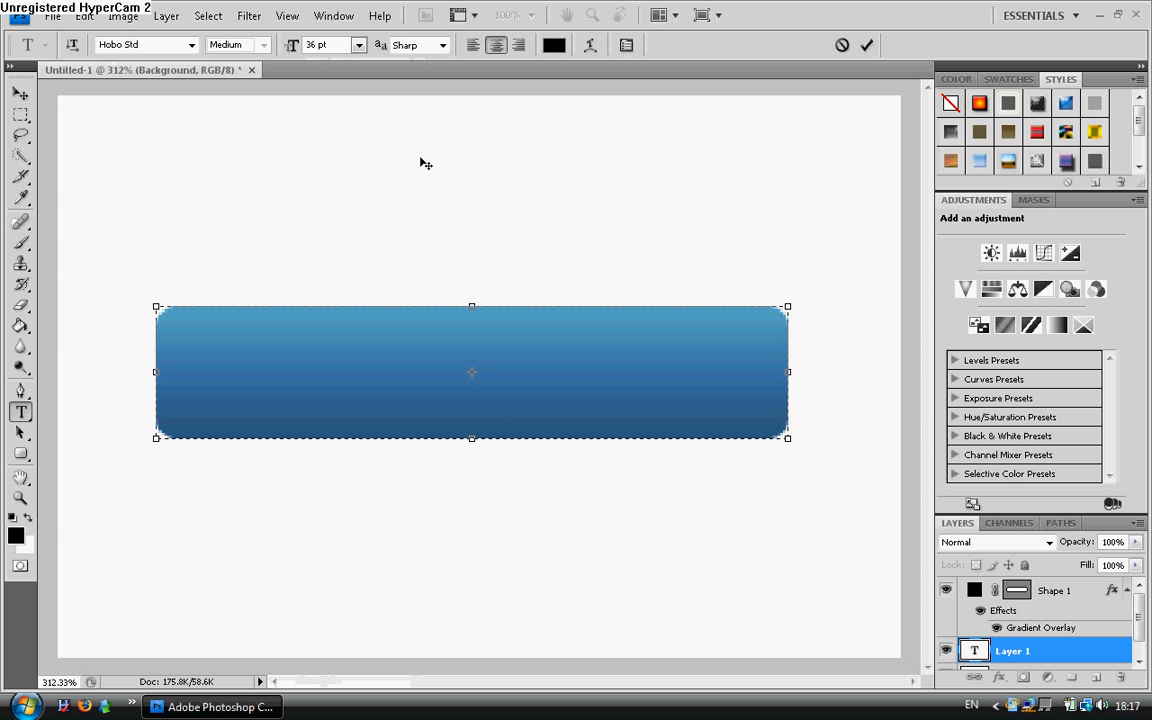
# Delete the empty text layer beneath the Shape 1 layer.
pyautogui.click(1062, 648)
pyautogui.rightClick(1060, 648)
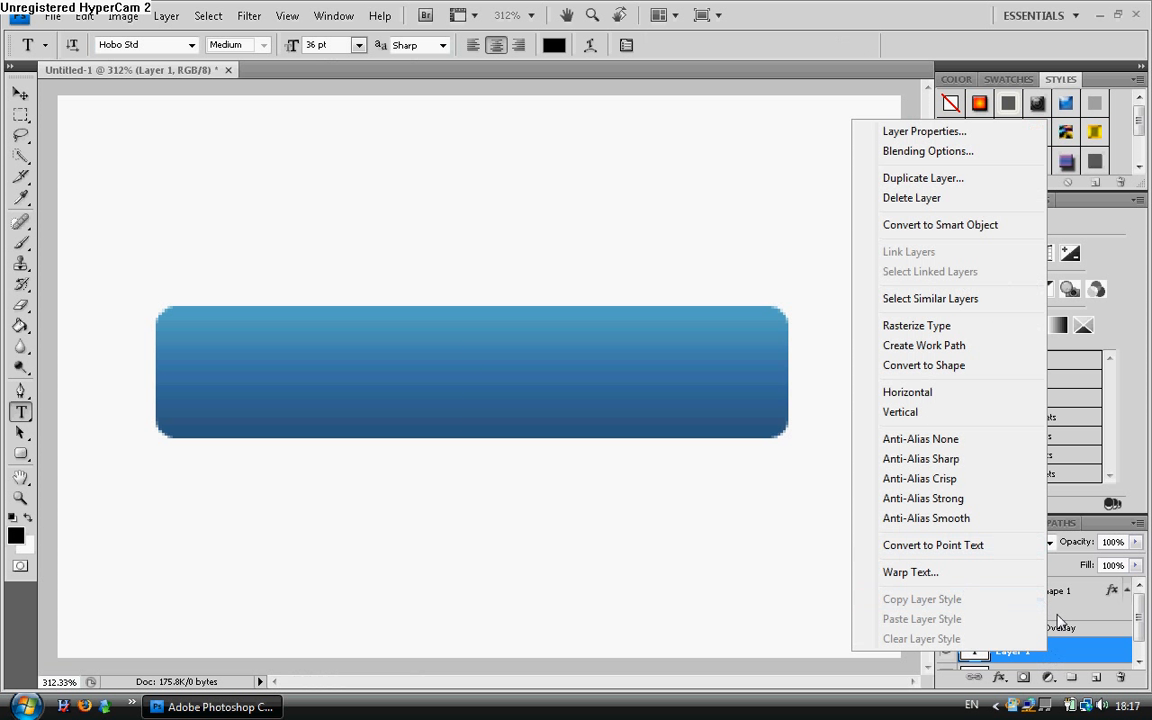
pyautogui.click(1069, 654)
pyautogui.rightClick(1086, 655)
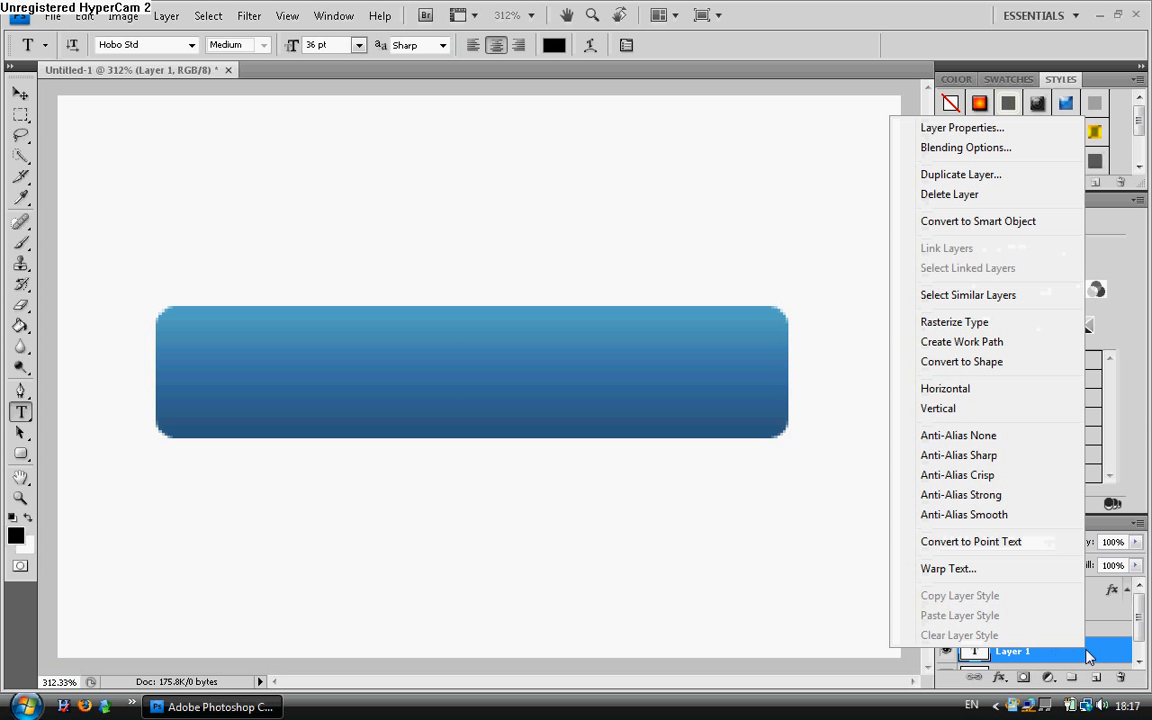
pyautogui.click(995, 196)
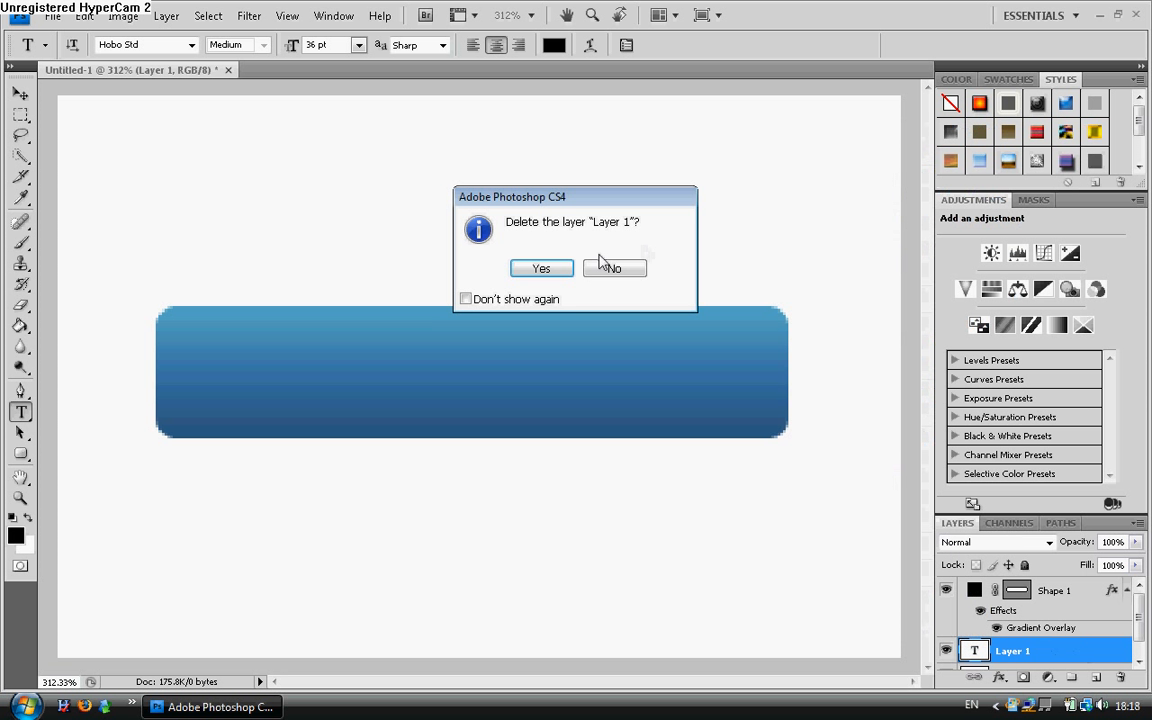
pyautogui.click(541, 268)
# Add the text "Home" in a text box covering the button, on a layer above Shape 1.
pyautogui.click(1098, 594)
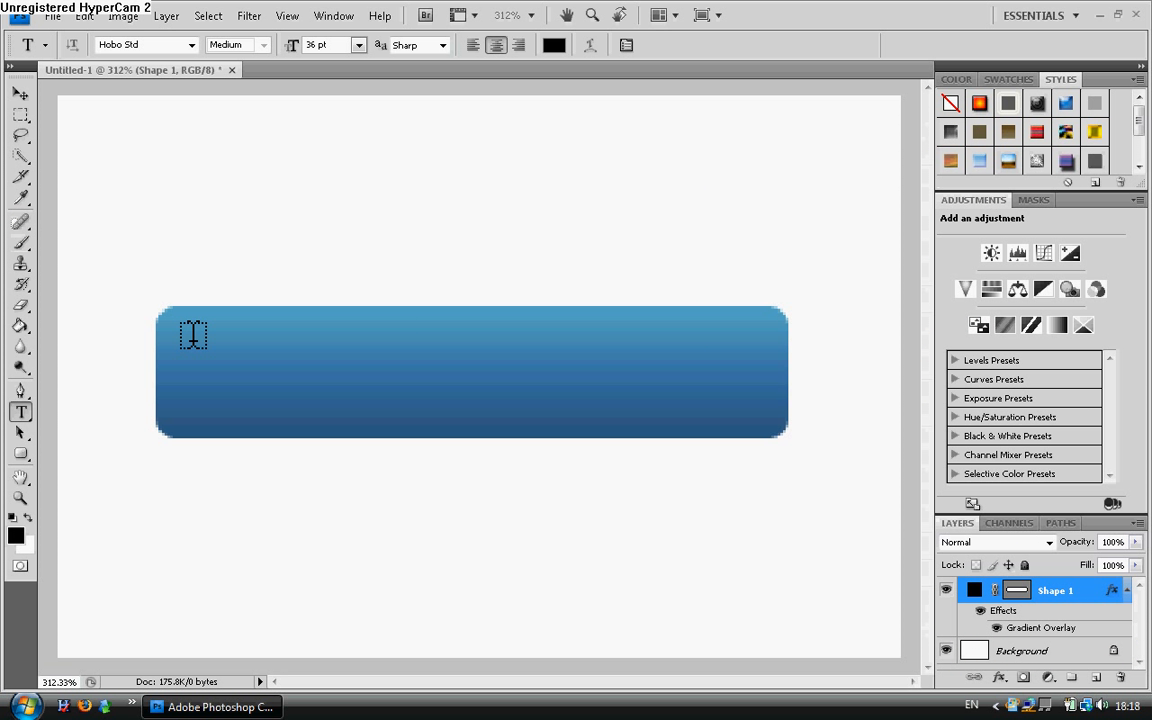
pyautogui.moveTo(156, 306); pyautogui.dragTo(787, 437)
pyautogui.write('JH')
pyautogui.press('BackSpace')
pyautogui.press('BackSpace')
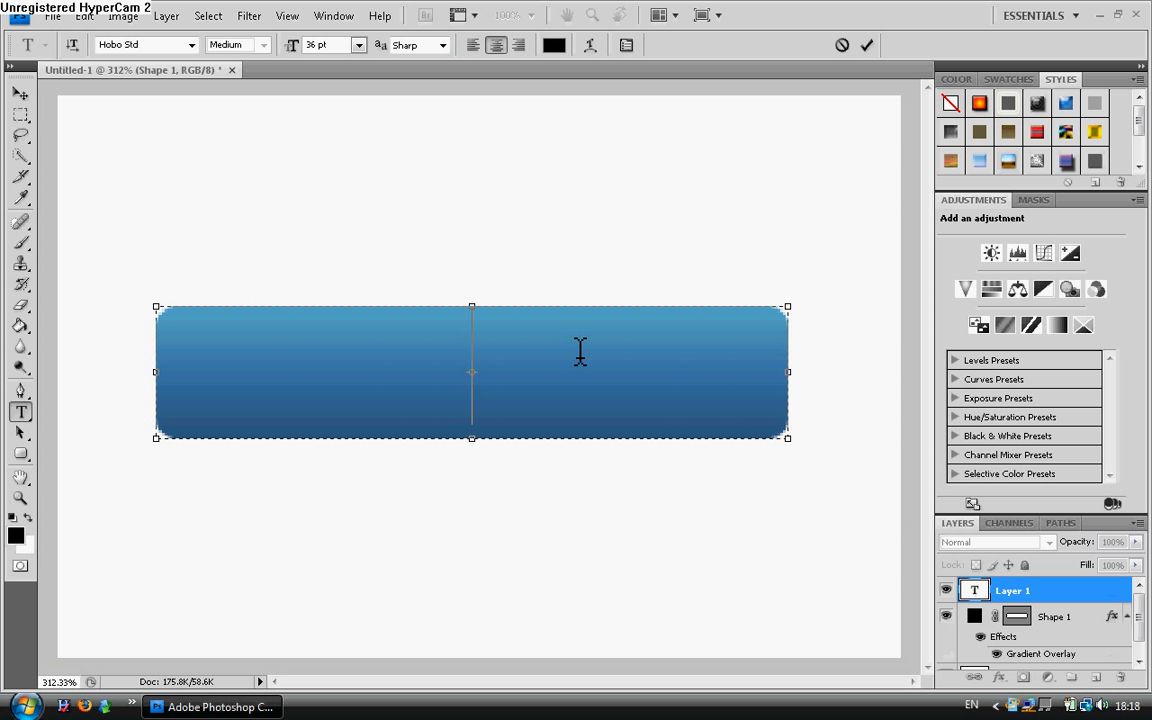
pyautogui.write('Home')
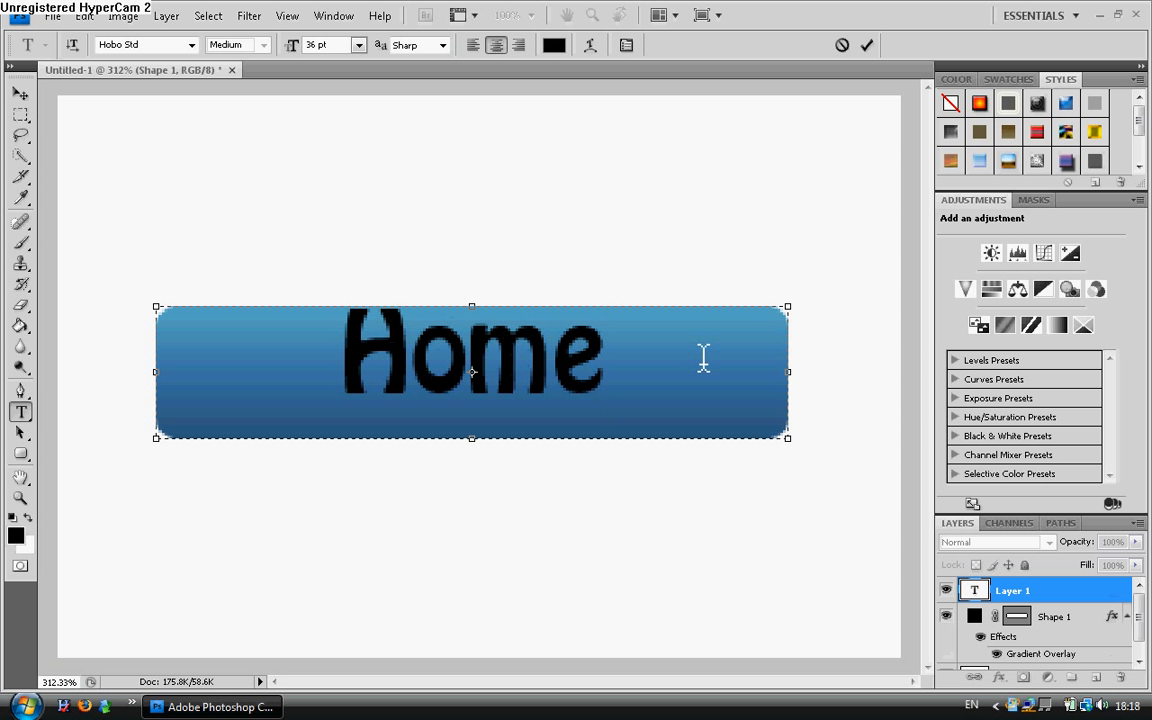
pyautogui.hotkey('ctrl', 'a')
pyautogui.click(866, 45)
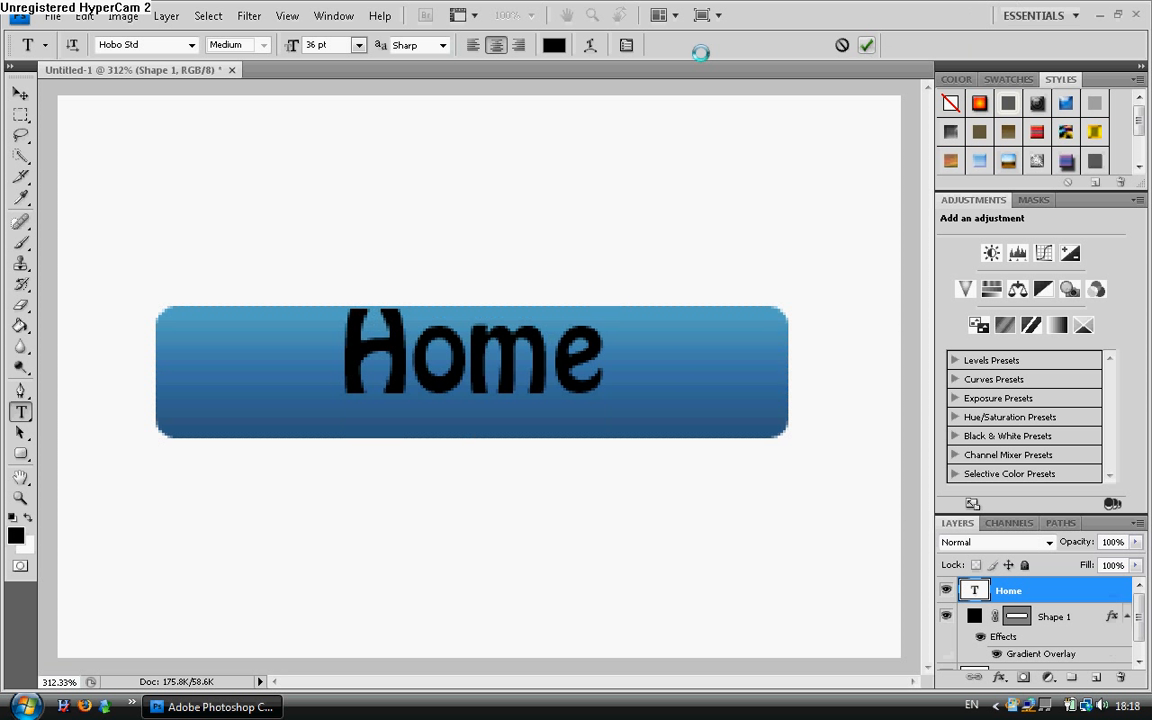
# Nudge the "Home" text down so that it sits vertically centred on the blue button.
pyautogui.click(20, 94)
pyautogui.press('Down')
pyautogui.press('Down')
pyautogui.press('Down')
pyautogui.press('Down')
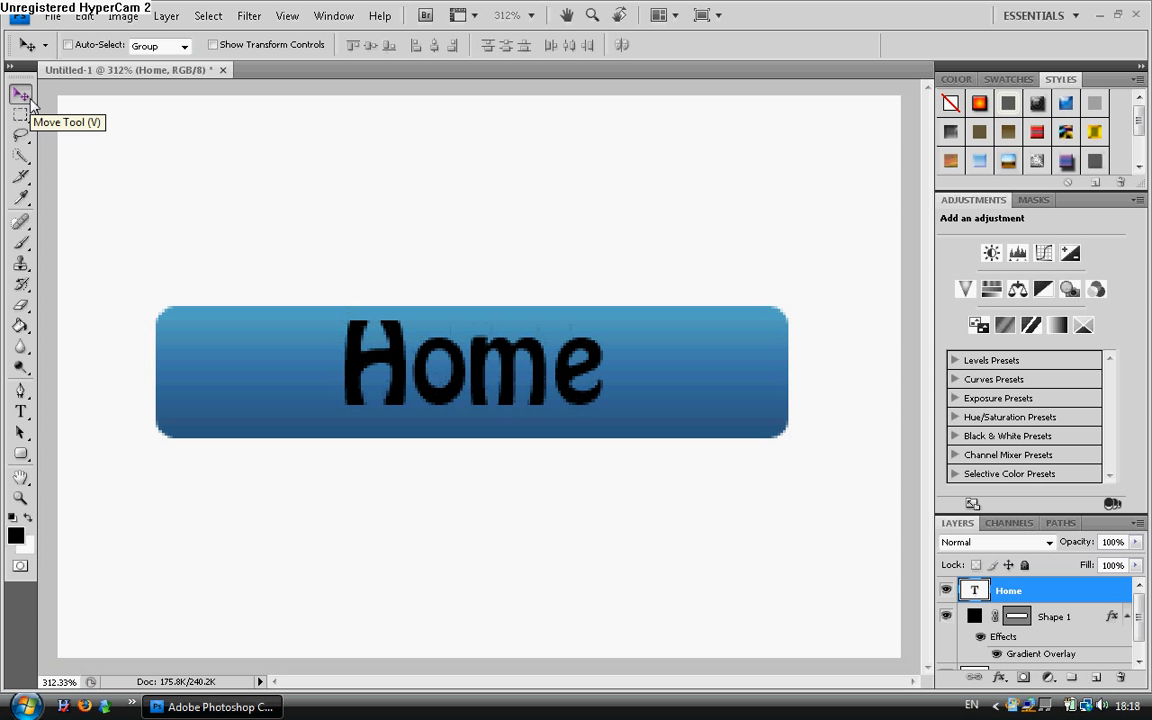
pyautogui.click(20, 498)
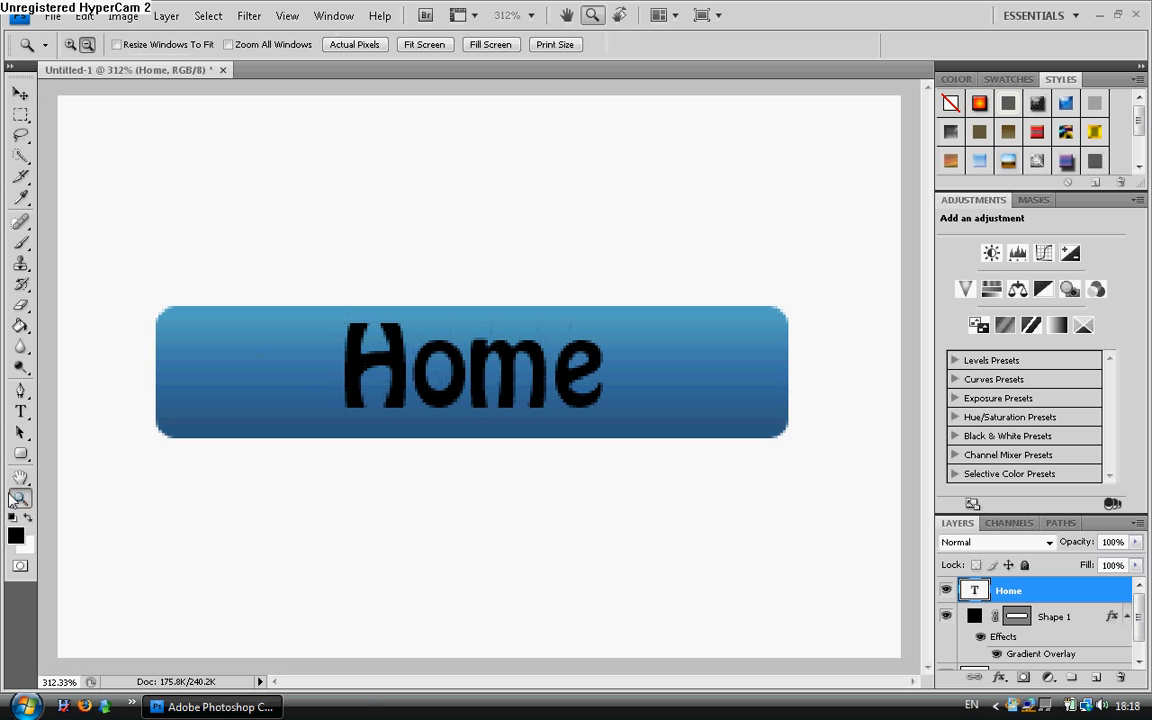
pyautogui.click(355, 45)
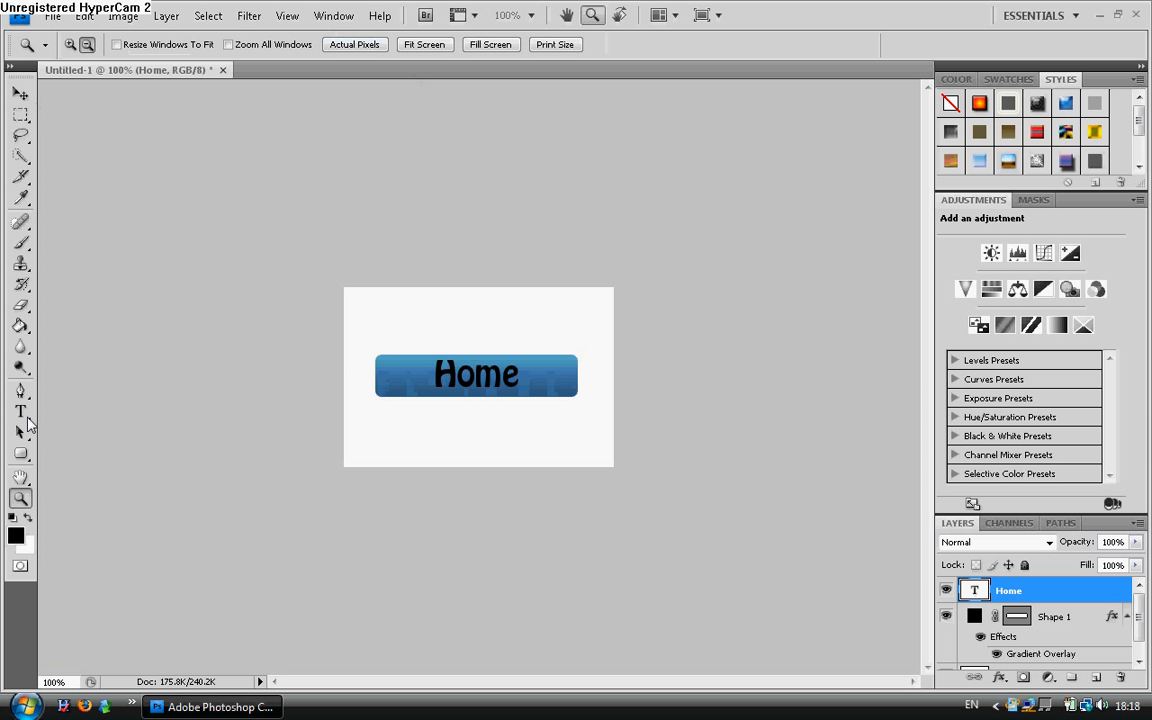
pyautogui.click(69, 45)
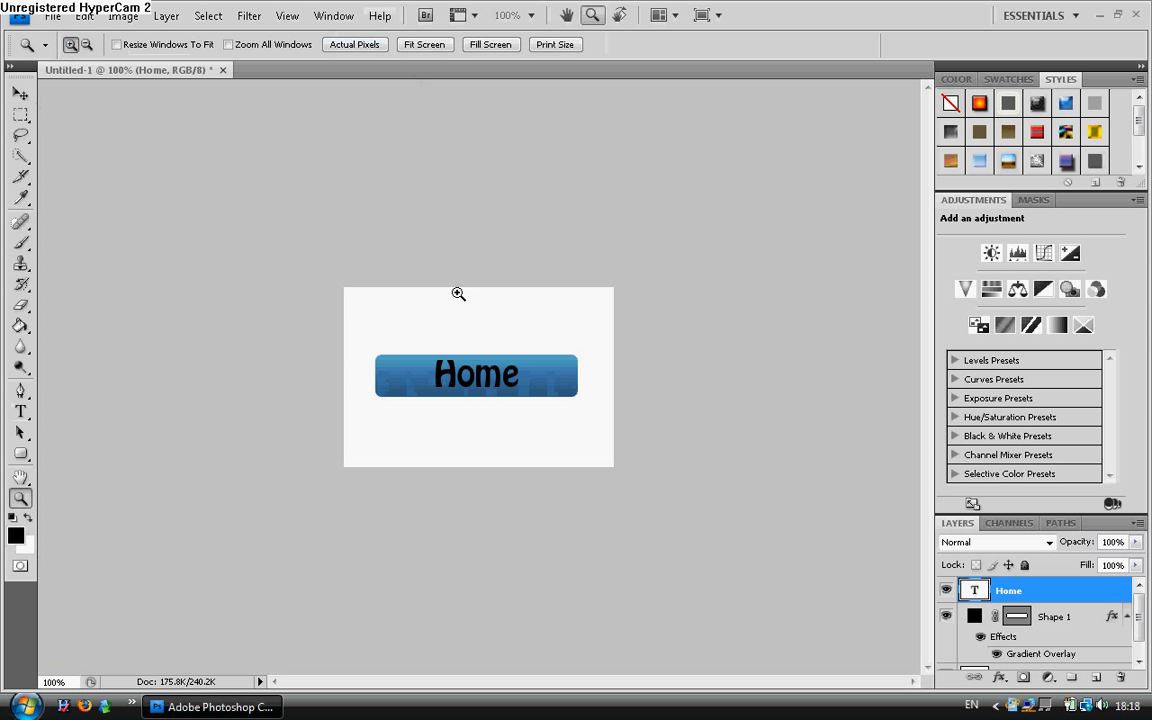
pyautogui.click(468, 300)
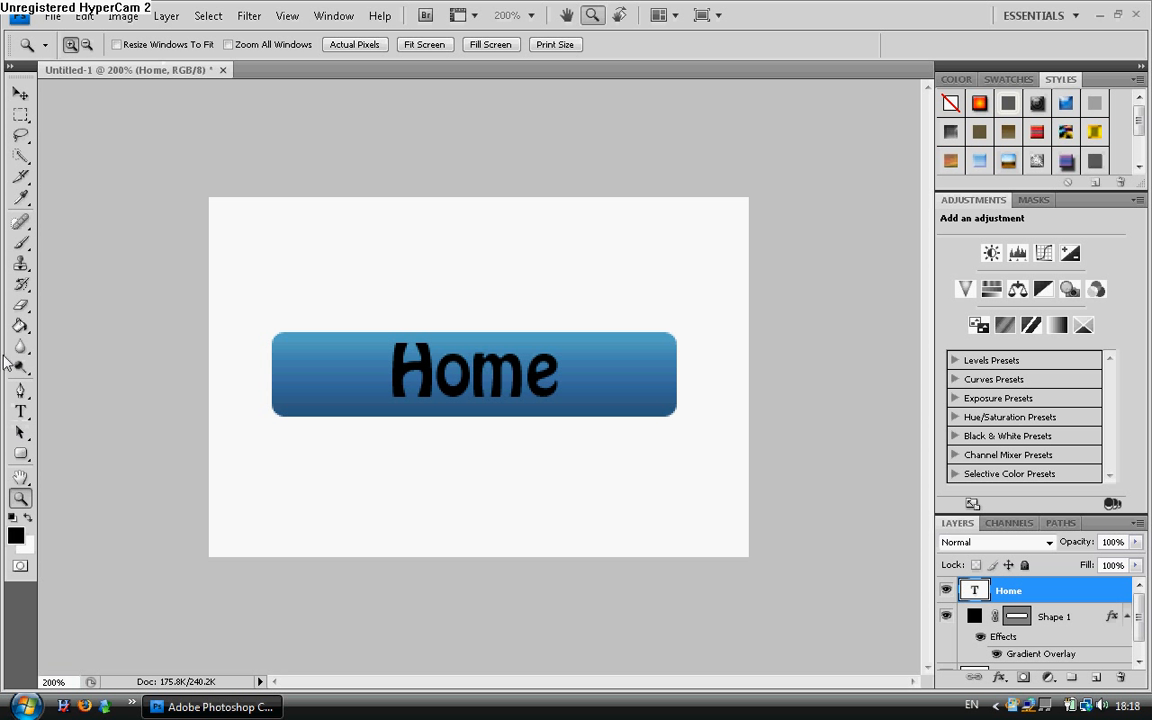
pyautogui.click(52, 17)
pyautogui.click(149, 257)
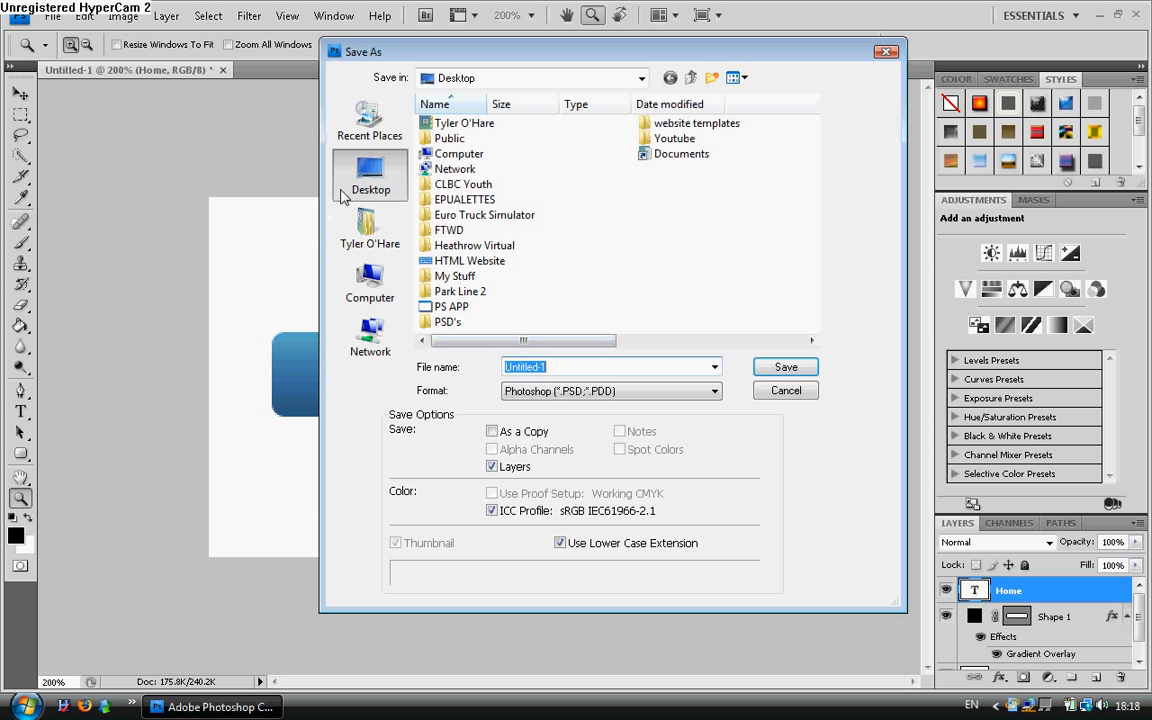
pyautogui.click(590, 391)
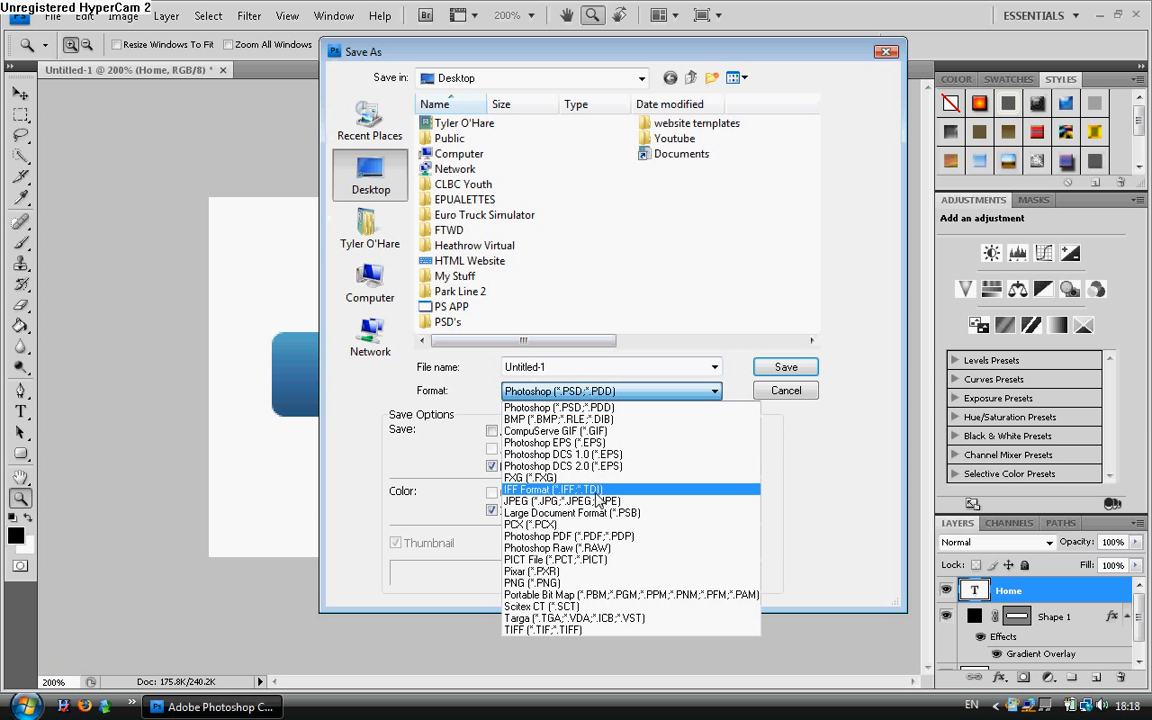
pyautogui.click(706, 410)
pyautogui.click(806, 396)
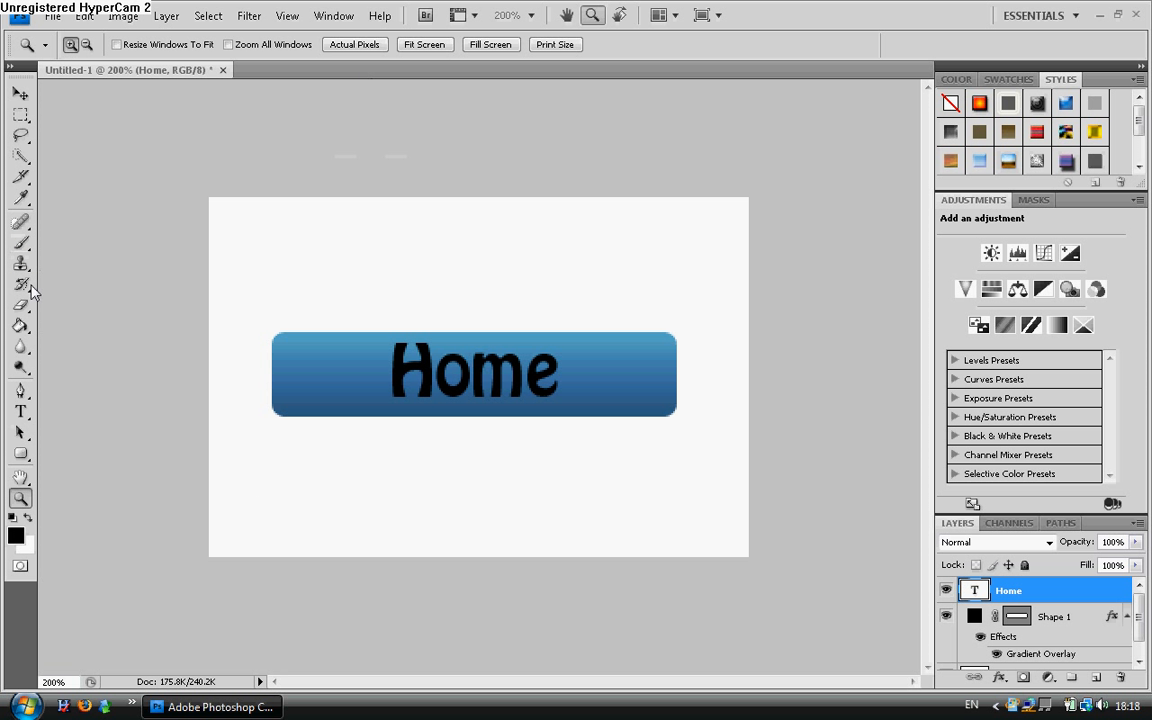
# Draw a slice around the blue "Home" button, leaving a narrow white margin on every side.
pyautogui.click(20, 177)
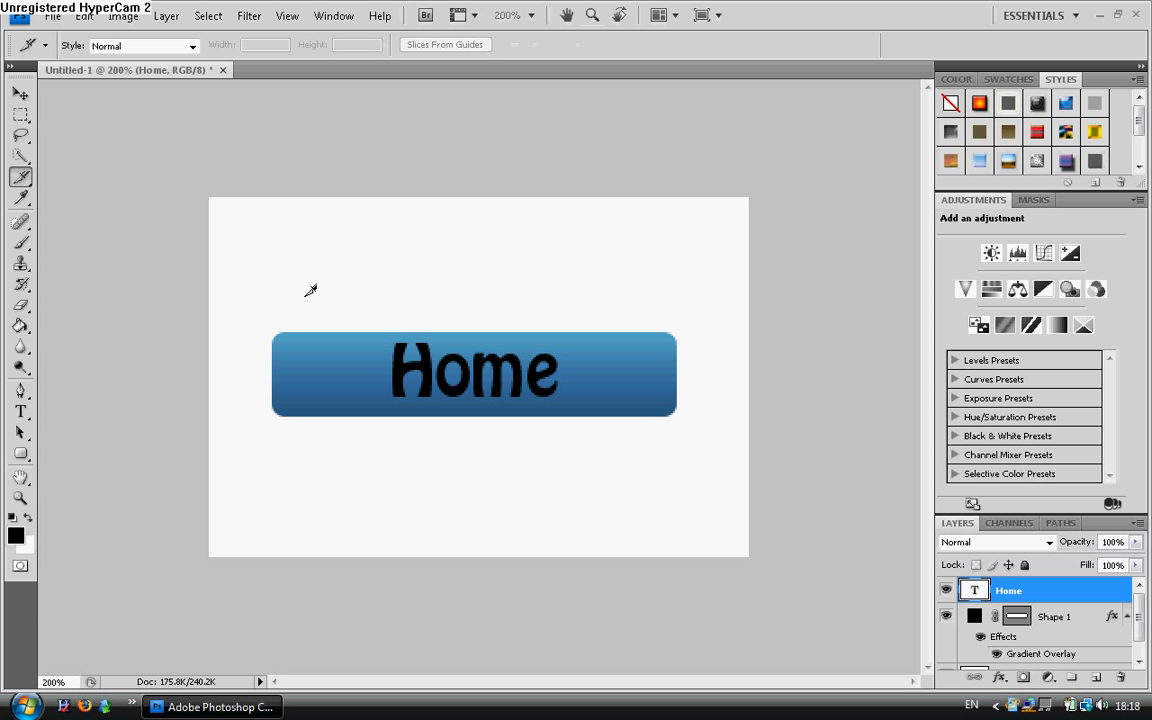
pyautogui.moveTo(263, 318); pyautogui.dragTo(690, 424)
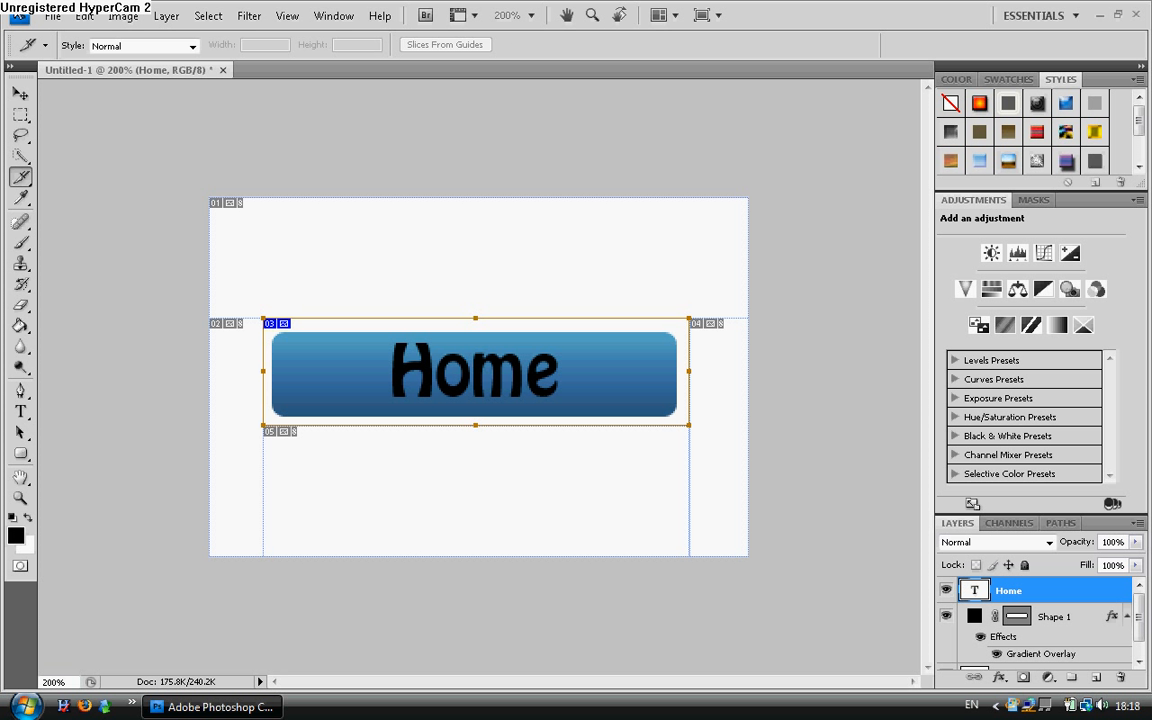
# Save a copy to the Desktop as the JPEG file Untitled-1.jpg with image quality 12 and Baseline ("Standard") format.
pyautogui.click(52, 16)
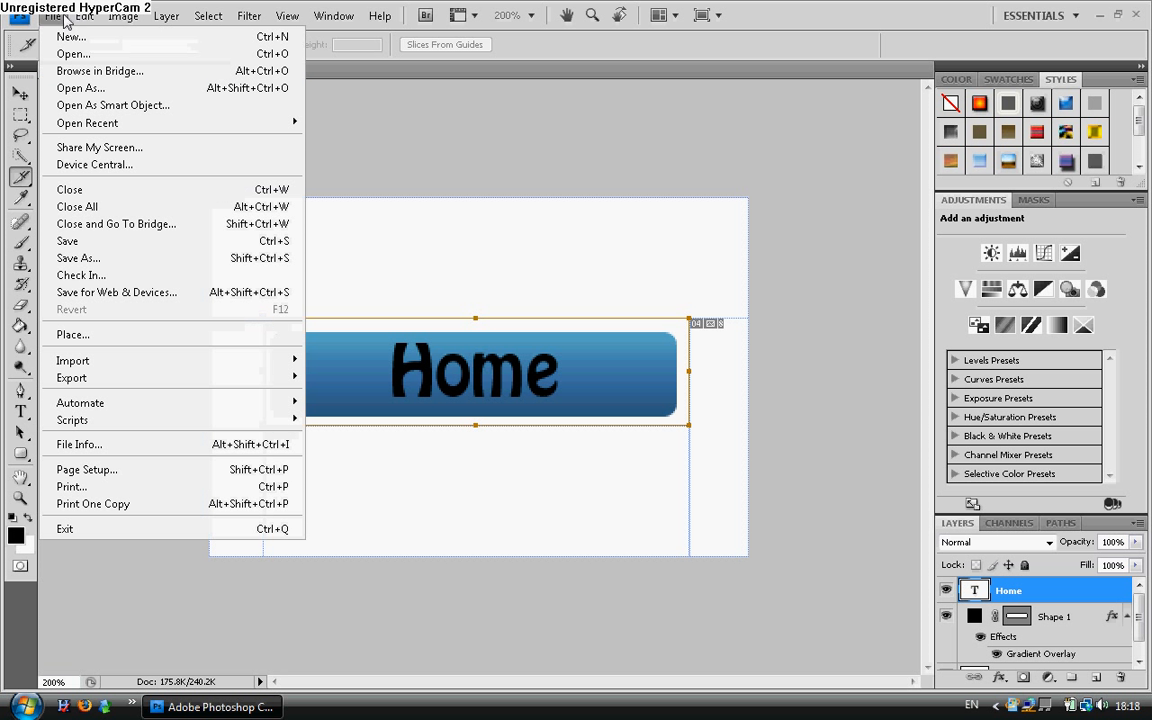
pyautogui.click(147, 262)
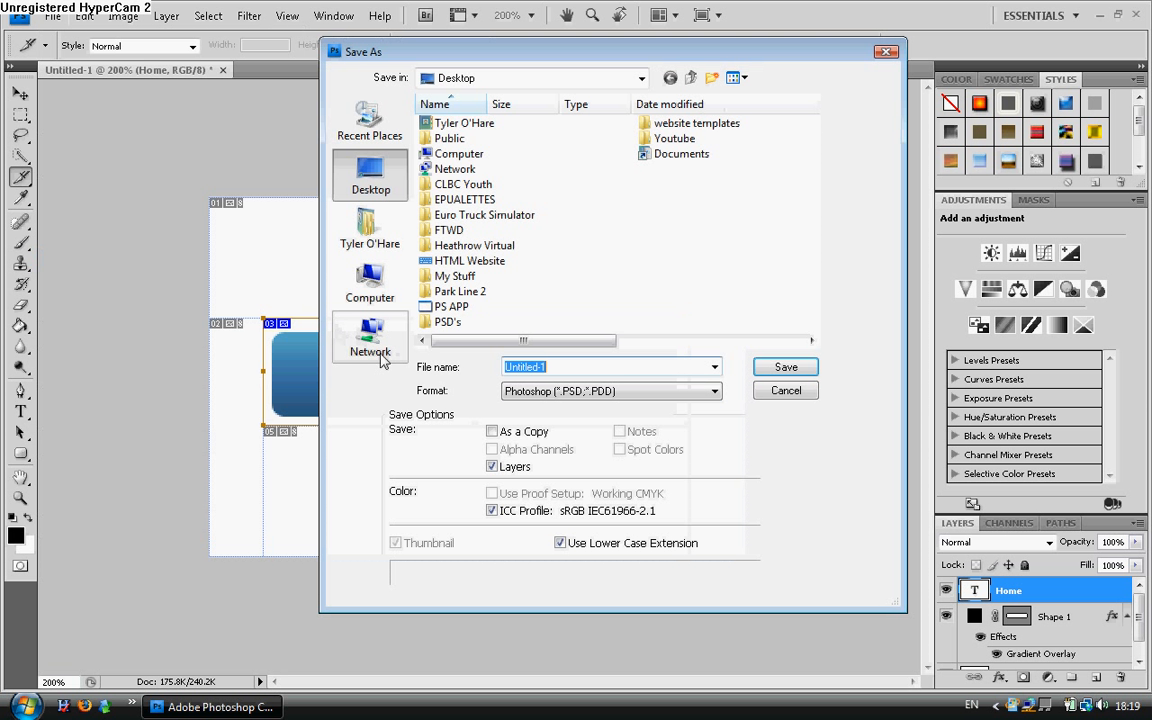
pyautogui.click(592, 391)
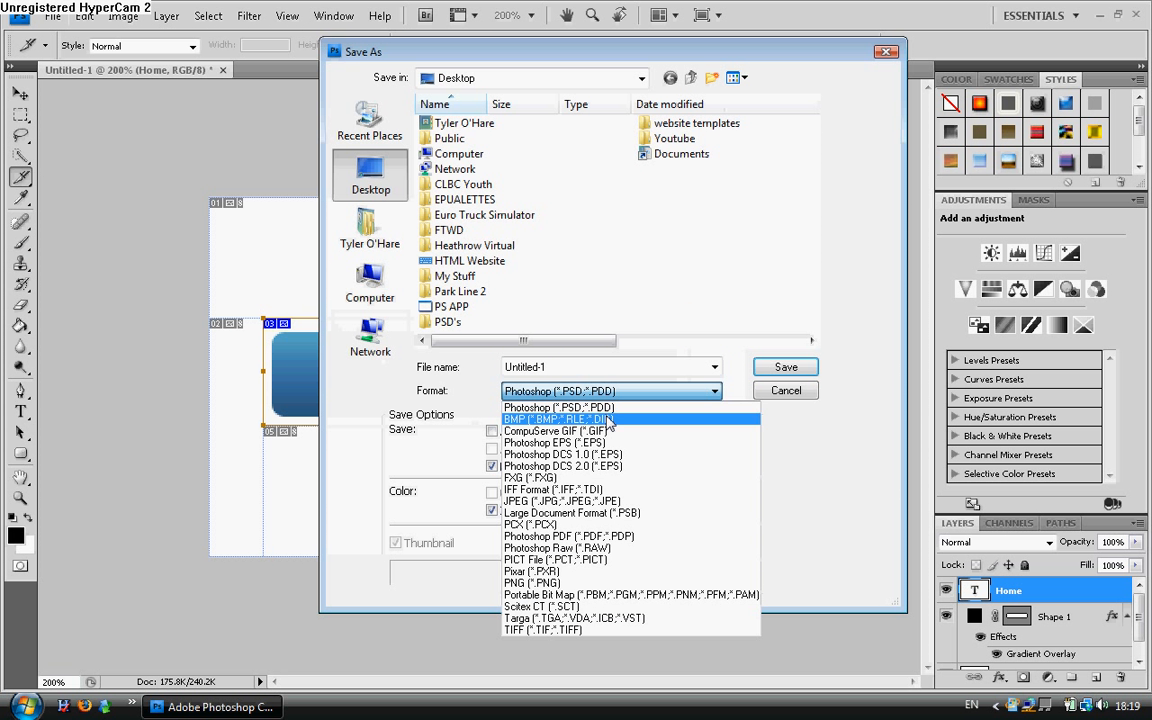
pyautogui.click(600, 509)
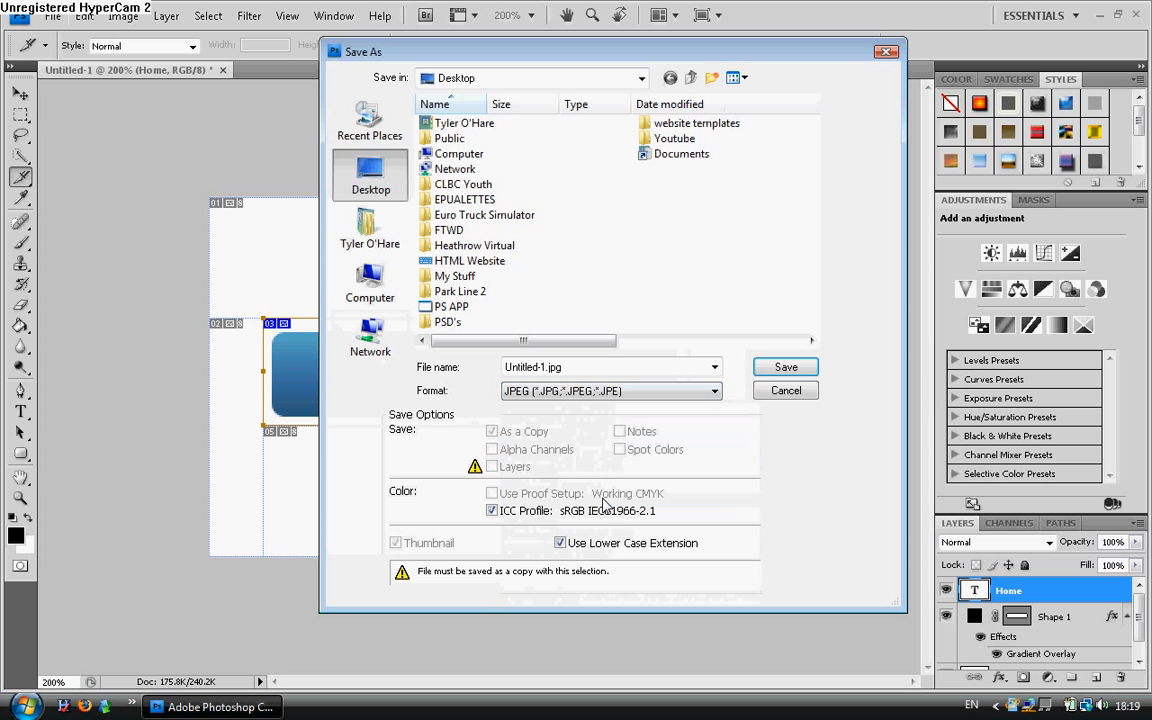
pyautogui.click(785, 367)
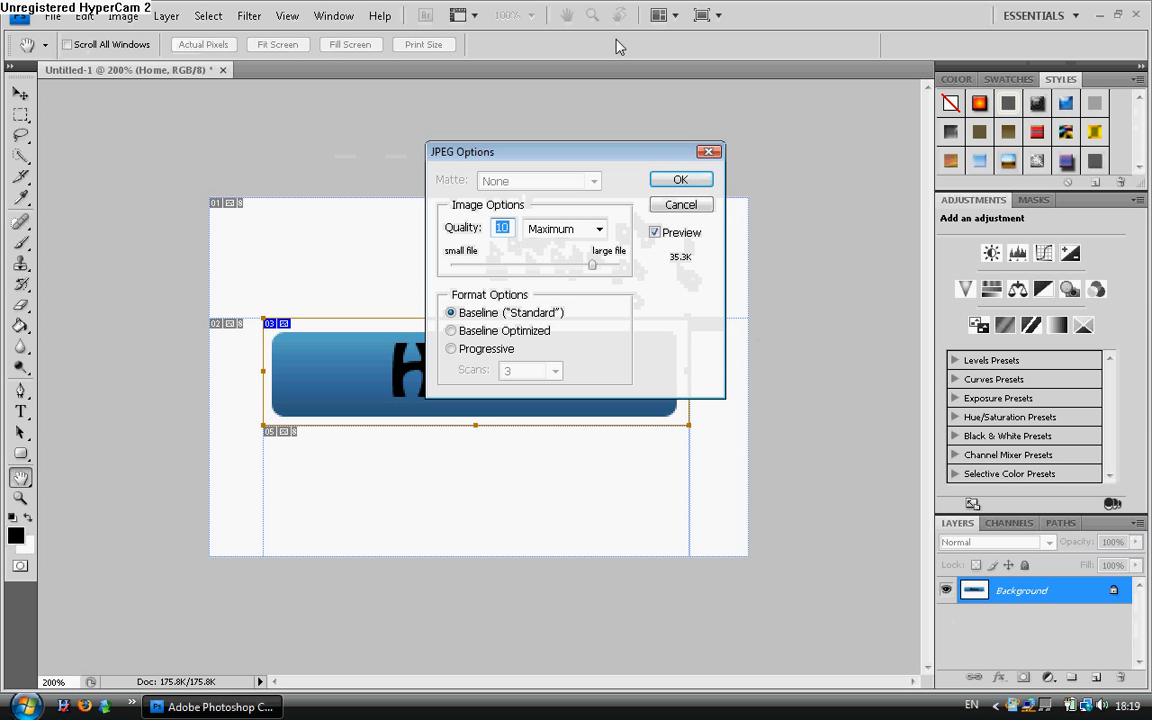
pyautogui.write('12')
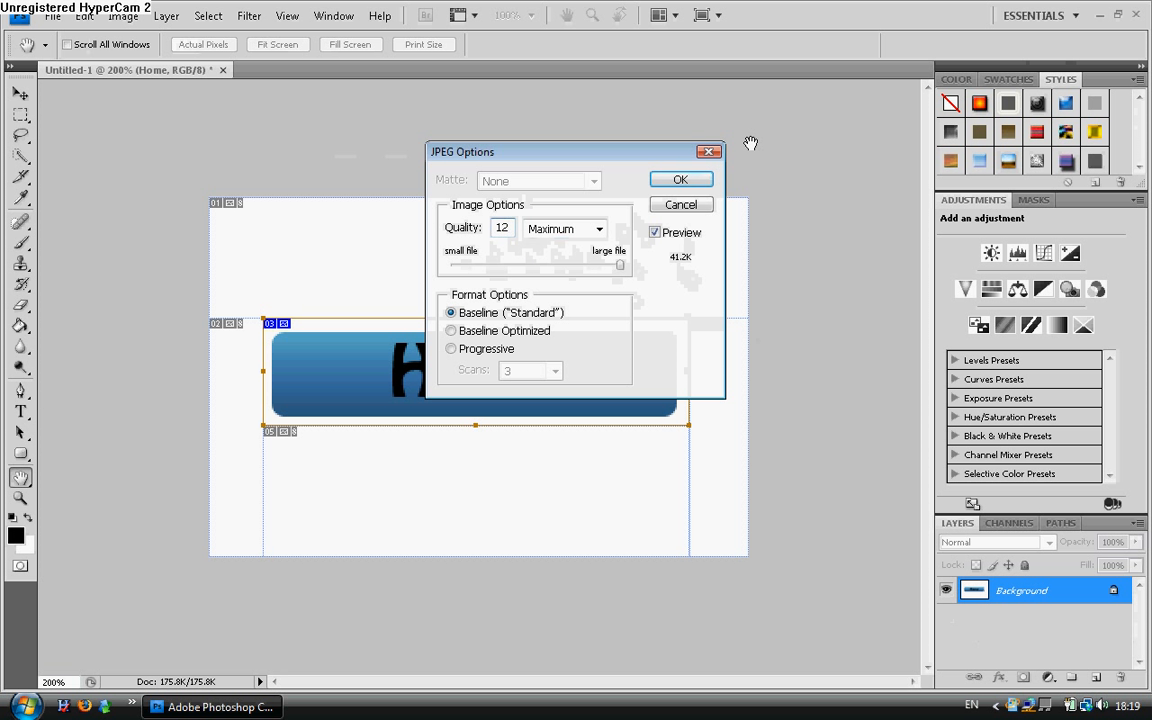
pyautogui.click(680, 182)
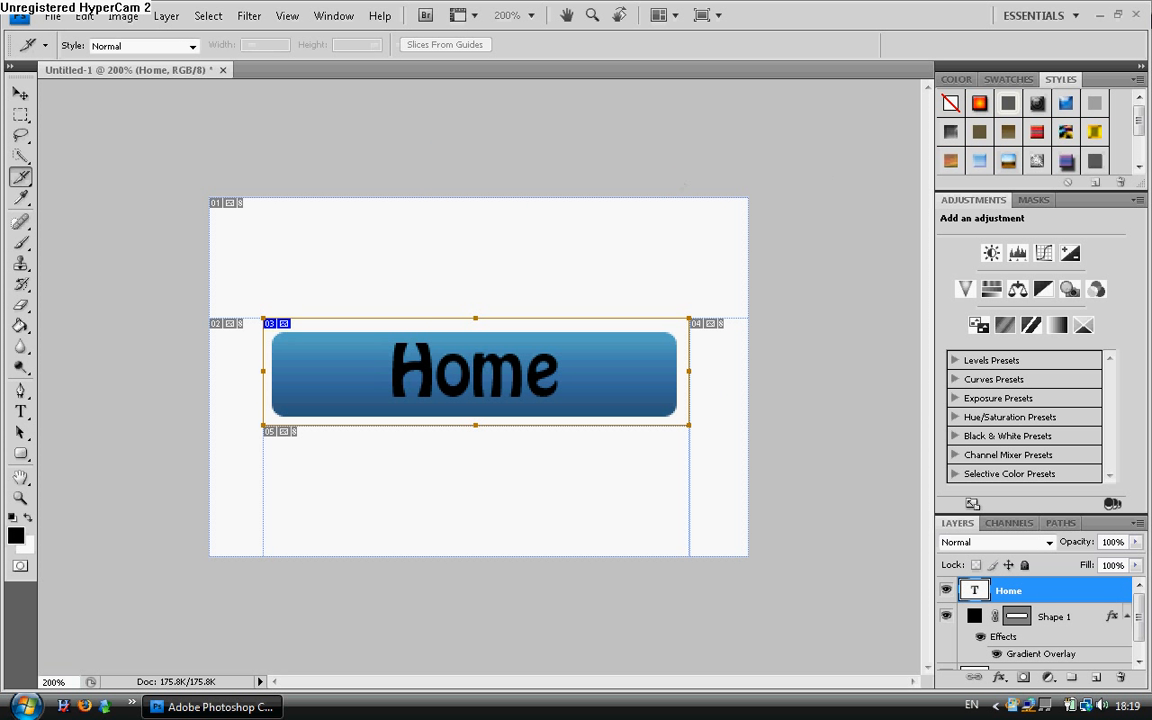
# Preview the saved Untitled-1 image from the desktop, then close the viewer.
pyautogui.click(1099, 16)
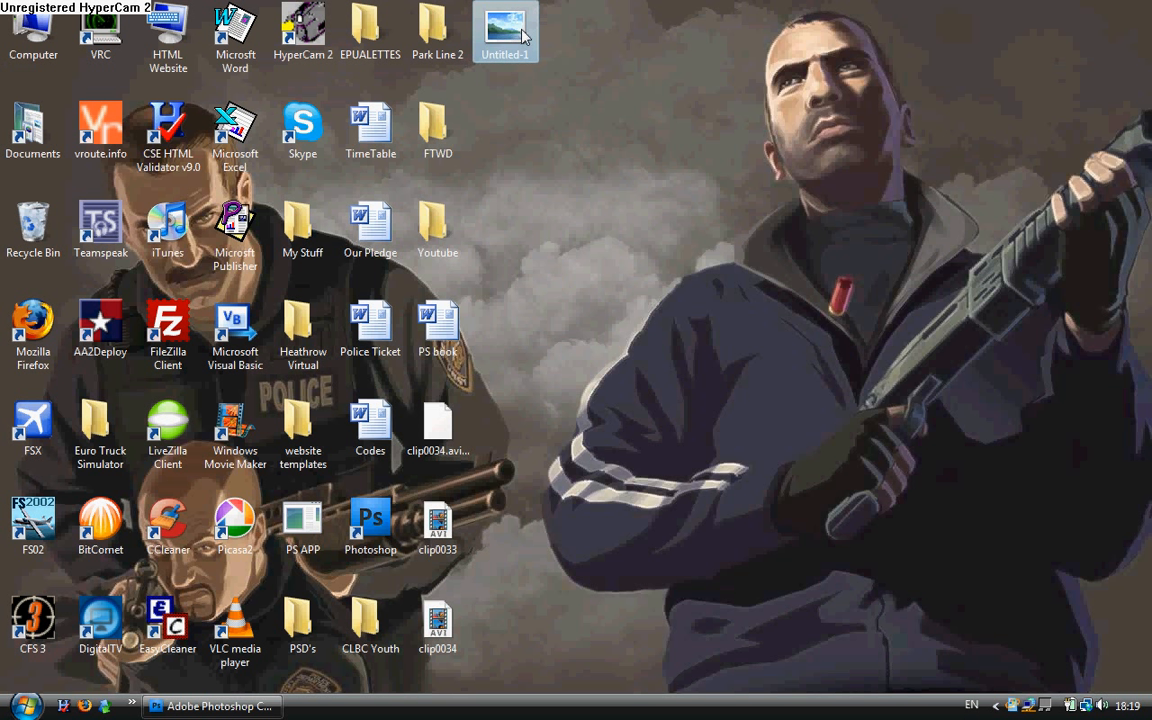
pyautogui.doubleClick(524, 36)
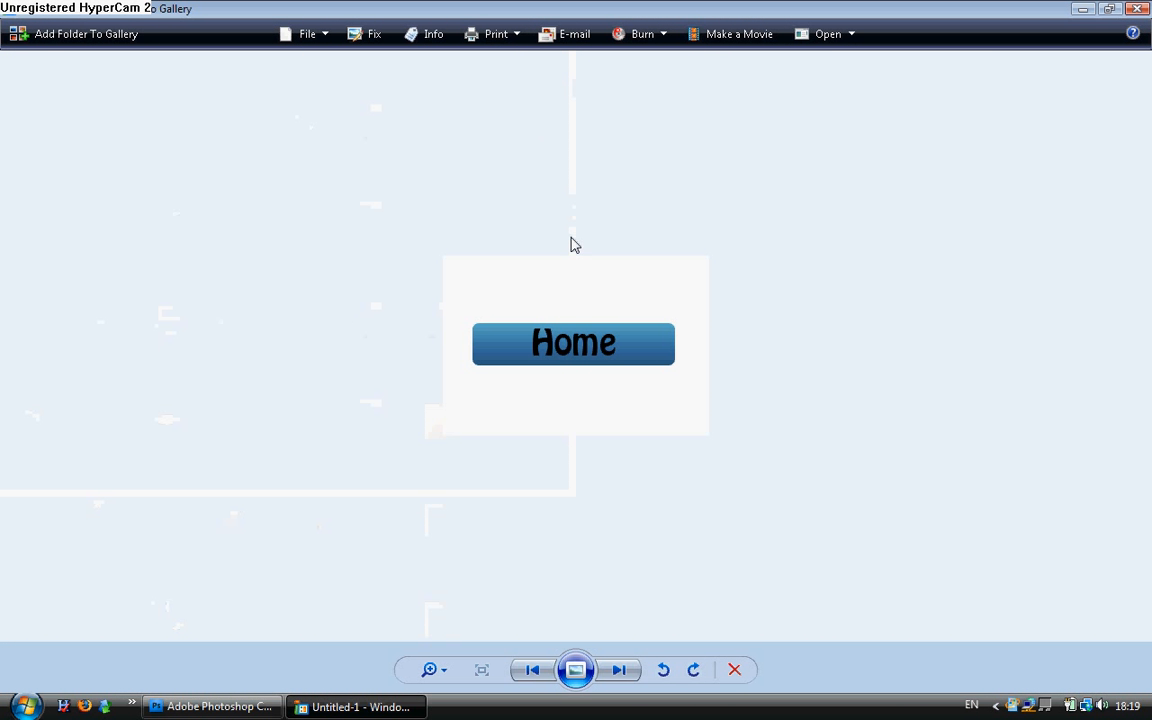
pyautogui.click(1138, 8)
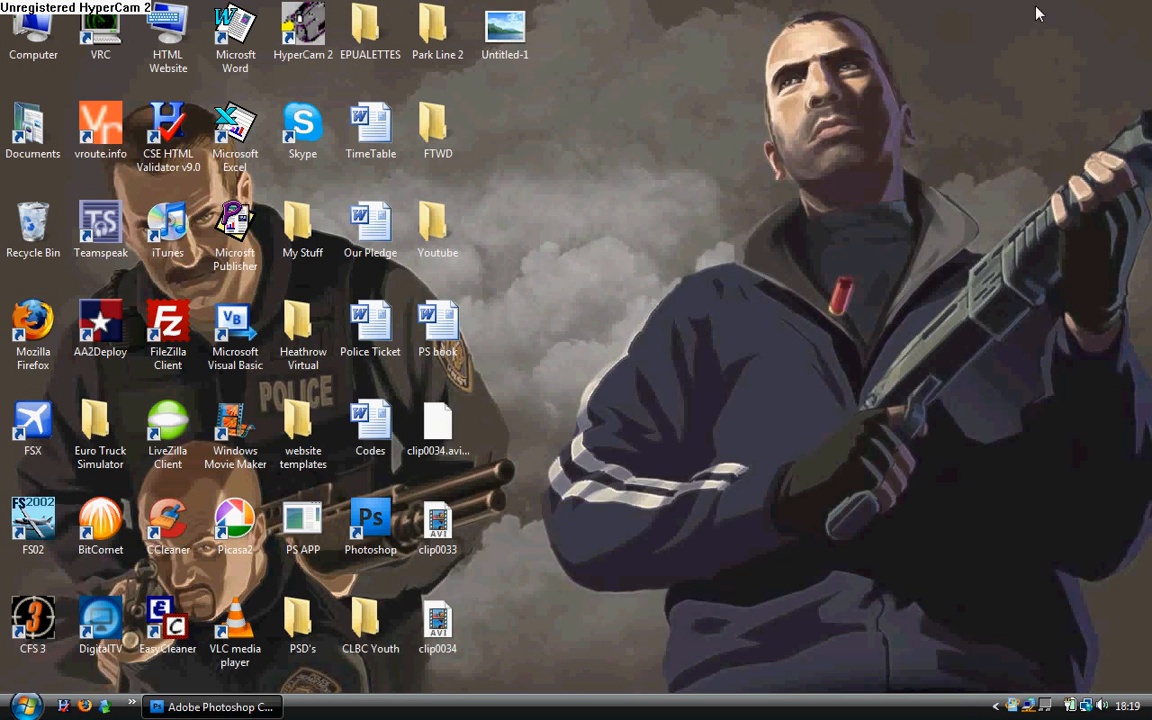
# Open the desktop image Untitled-1 in Firefox and copy the displayed image.
pyautogui.rightClick(509, 33)
pyautogui.moveTo(660, 197)
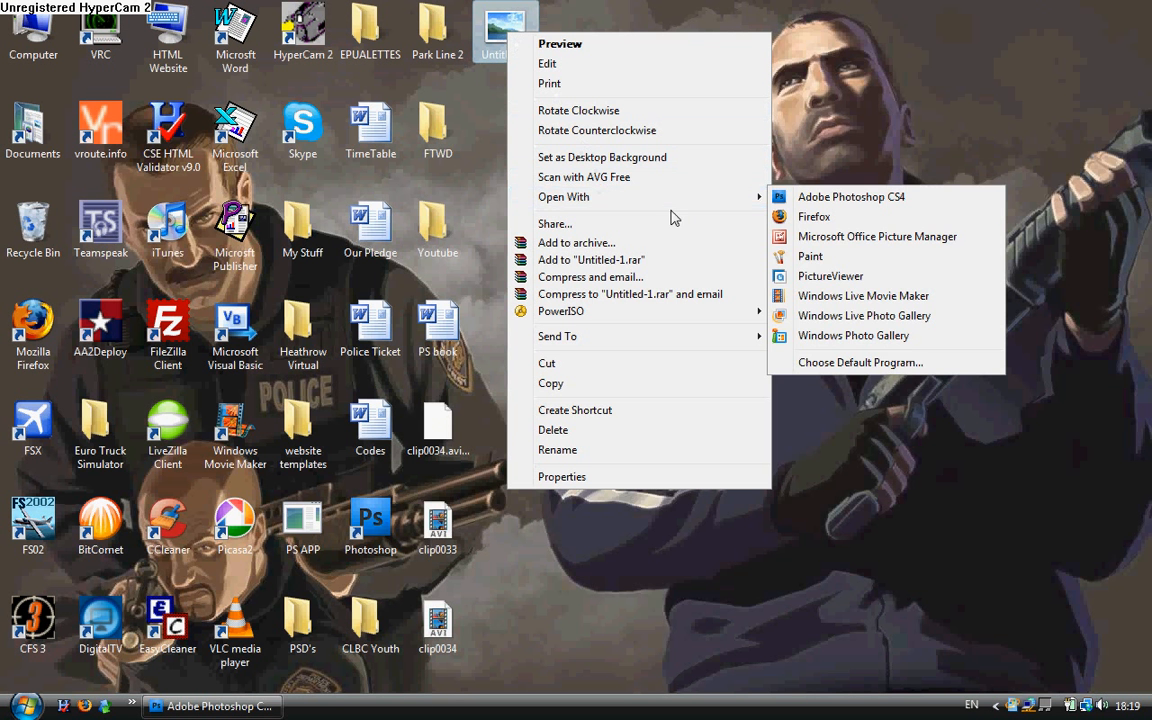
pyautogui.click(780, 214)
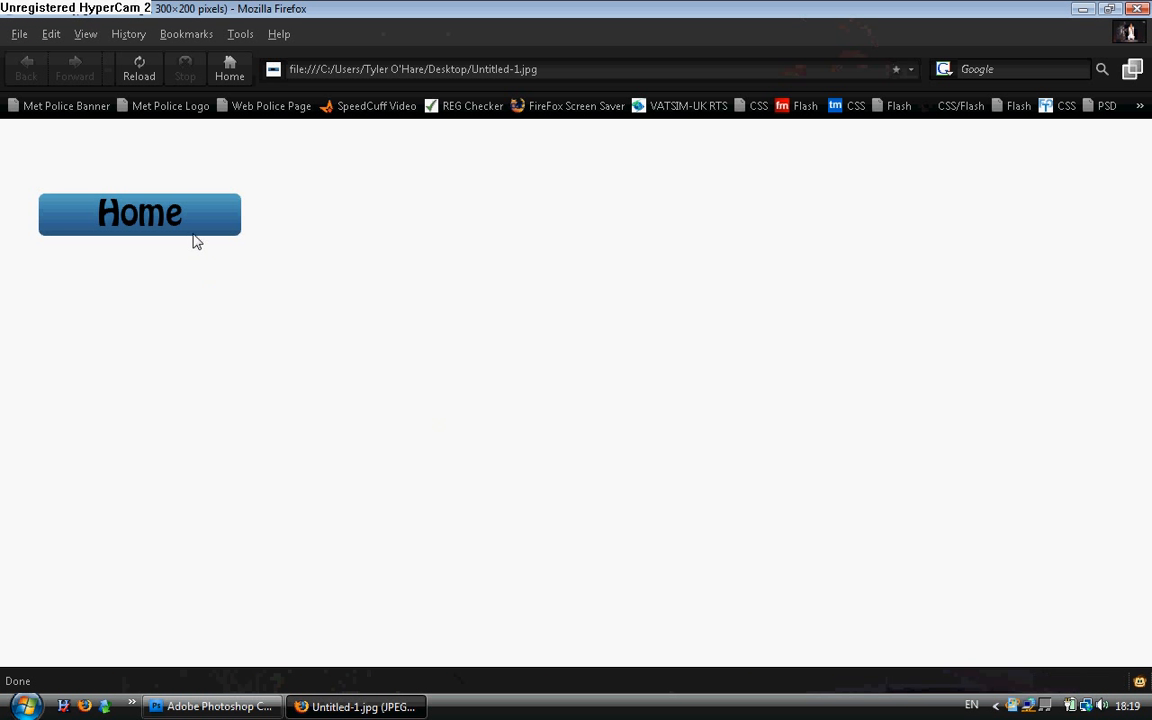
pyautogui.rightClick(186, 230)
pyautogui.click(200, 239)
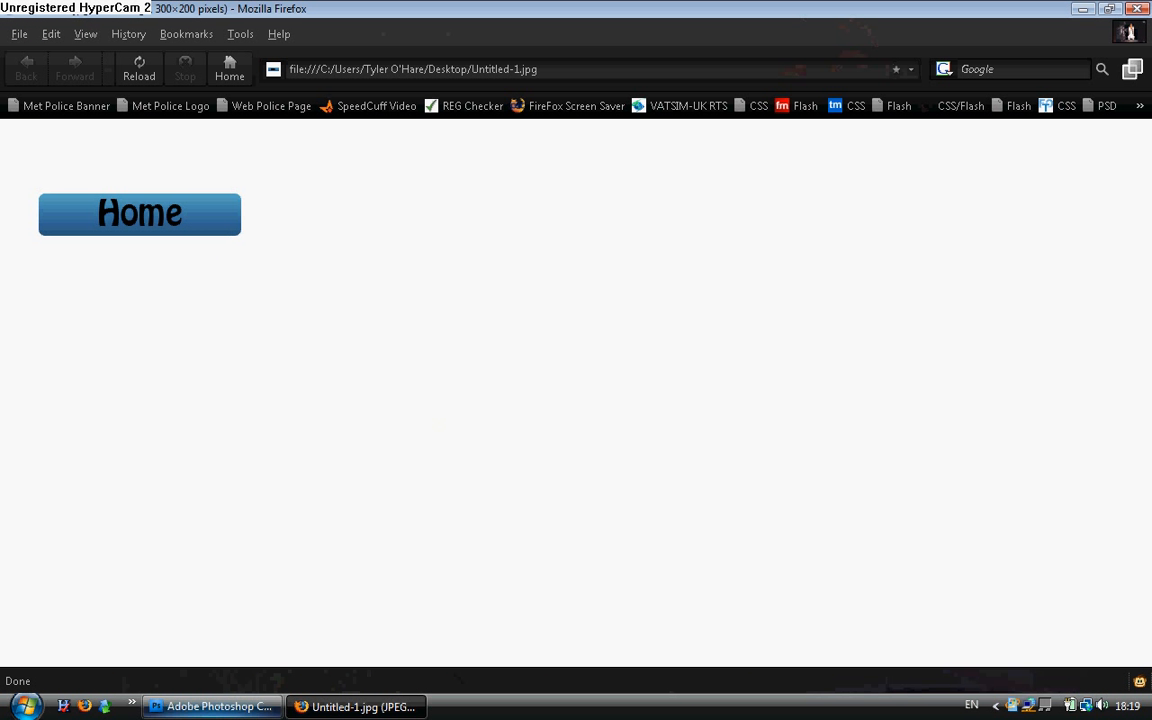
# Switch back to Photoshop and create a new document 1000 pixels wide and 900 pixels high.
pyautogui.click(213, 706)
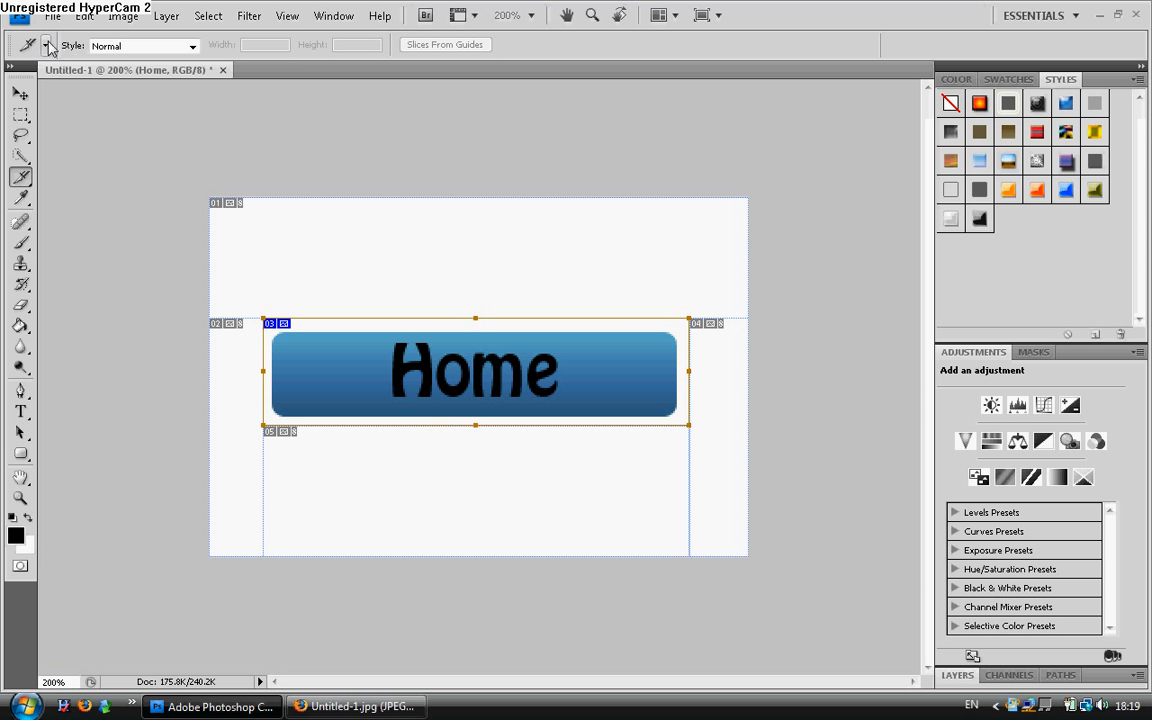
pyautogui.click(52, 16)
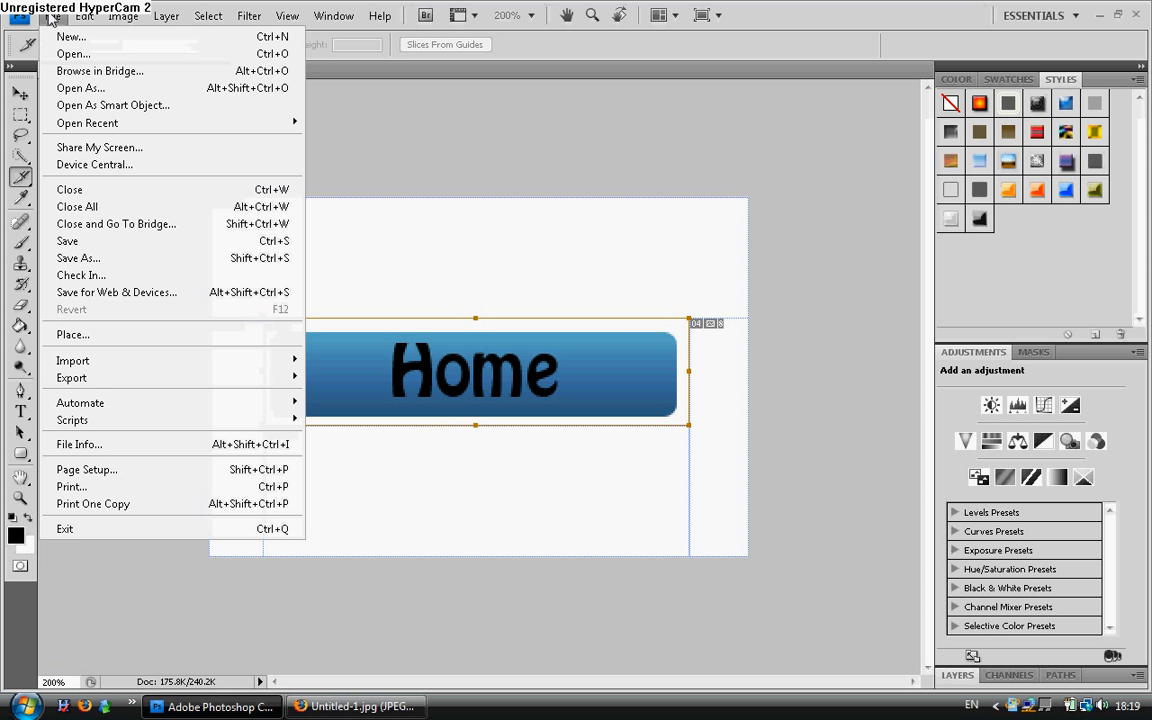
pyautogui.click(55, 37)
pyautogui.doubleClick(485, 240)
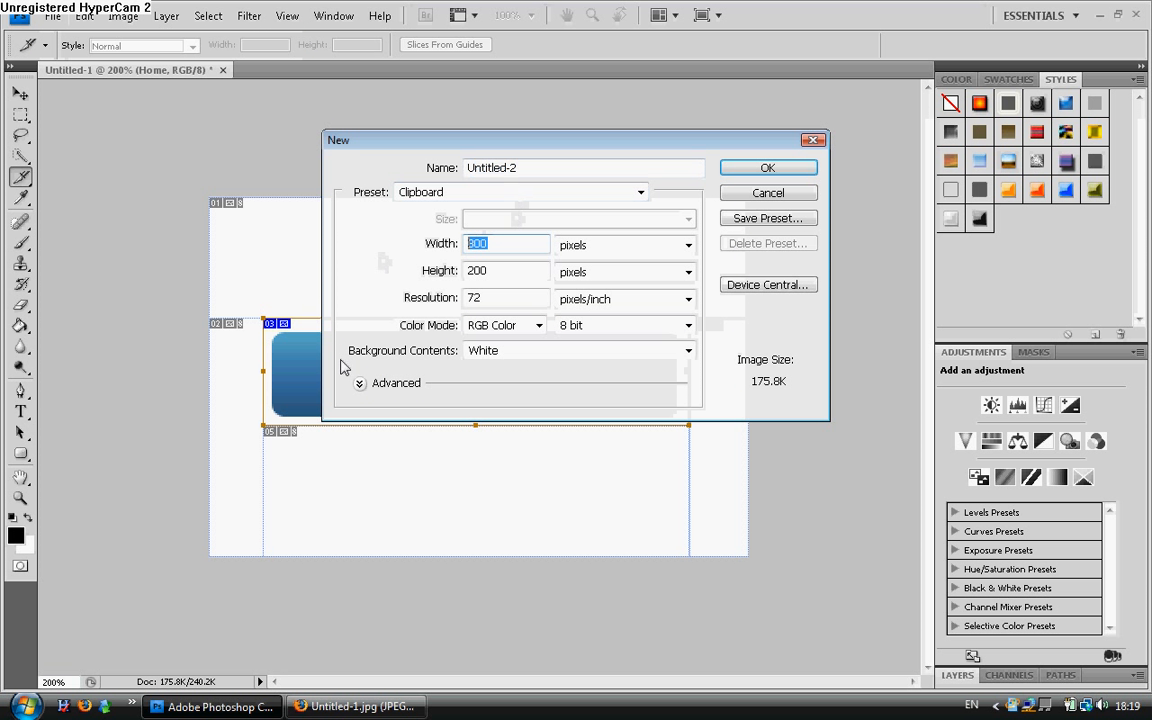
pyautogui.press('BackSpace')
pyautogui.write('90')
pyautogui.press('BackSpace')
pyautogui.press('BackSpace')
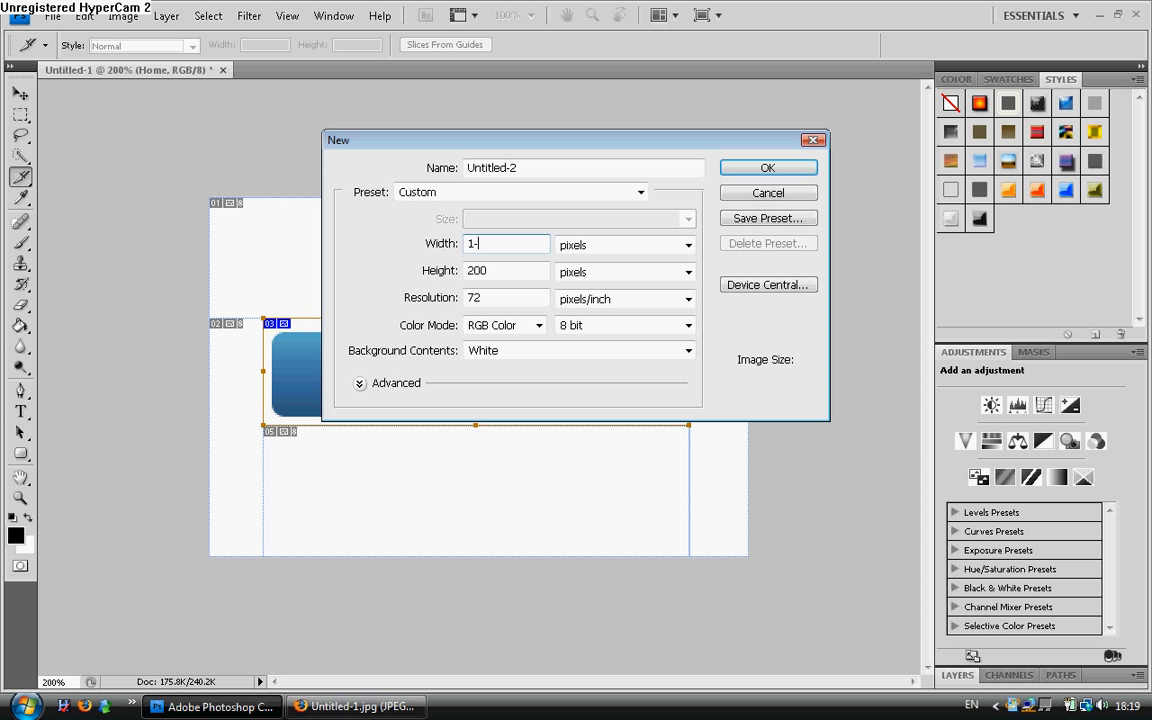
pyautogui.write('1000')
pyautogui.press('Tab')
pyautogui.press('BackSpace')
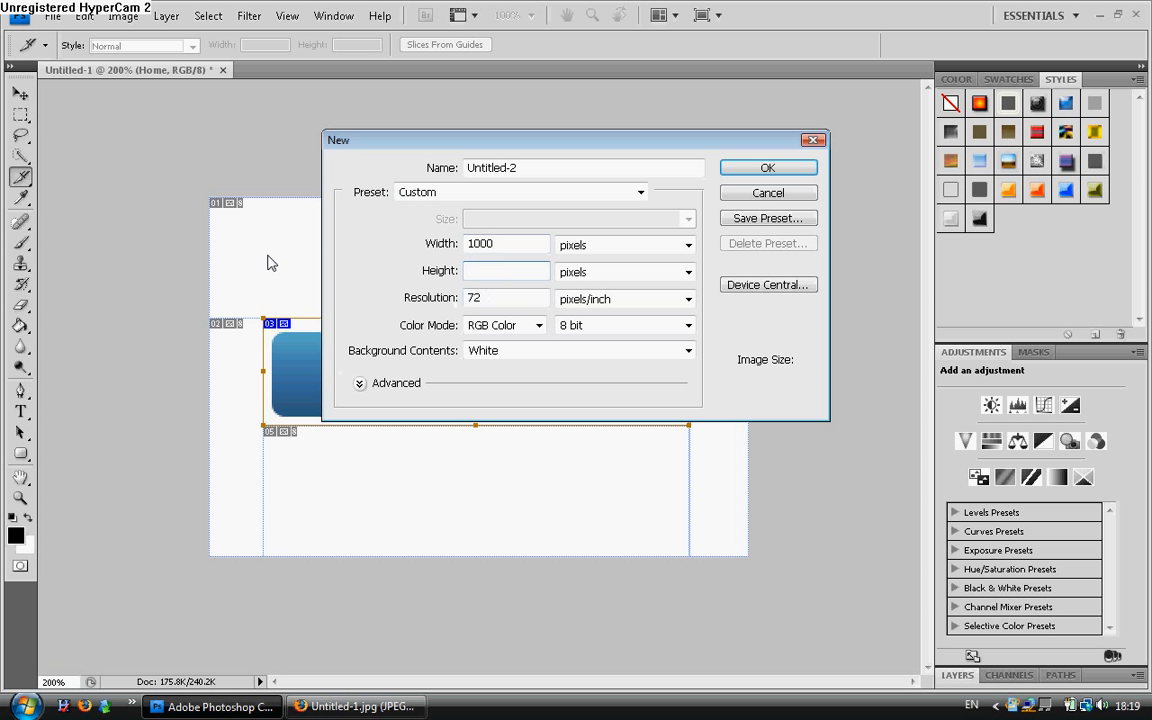
pyautogui.write('900')
pyautogui.press('Return')
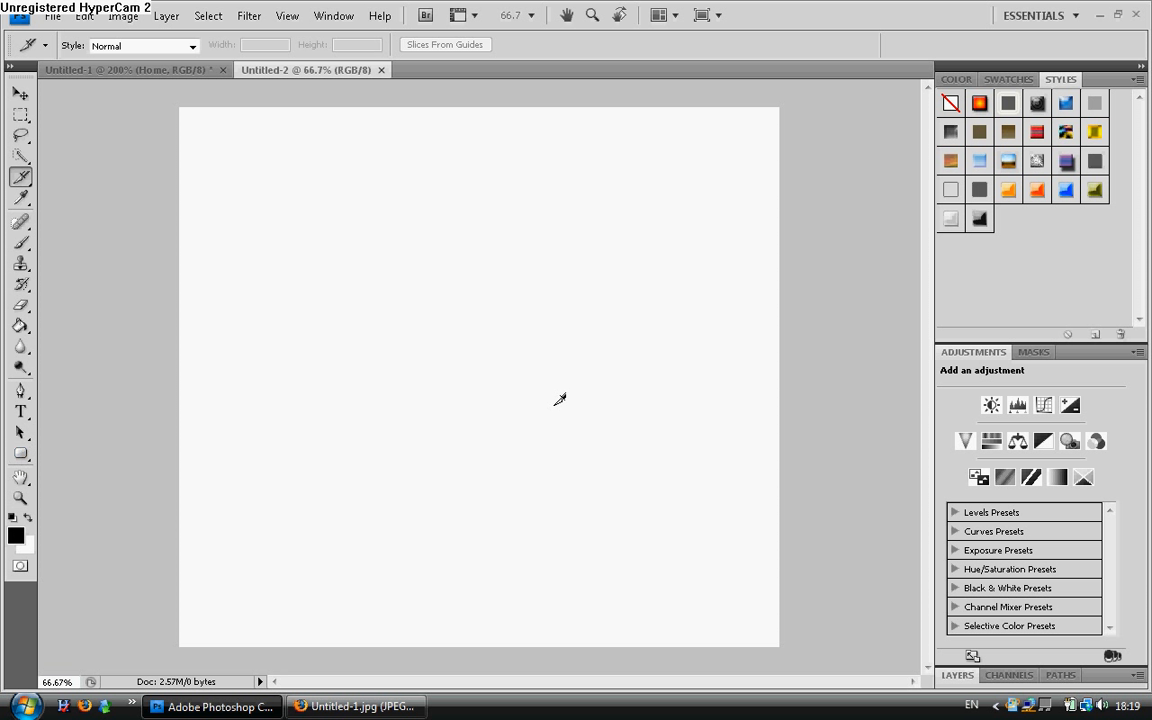
# Paste the copied "Home" button into the new document and move it to the upper left area of the canvas.
pyautogui.moveTo(557, 410); pyautogui.dragTo(555, 399)
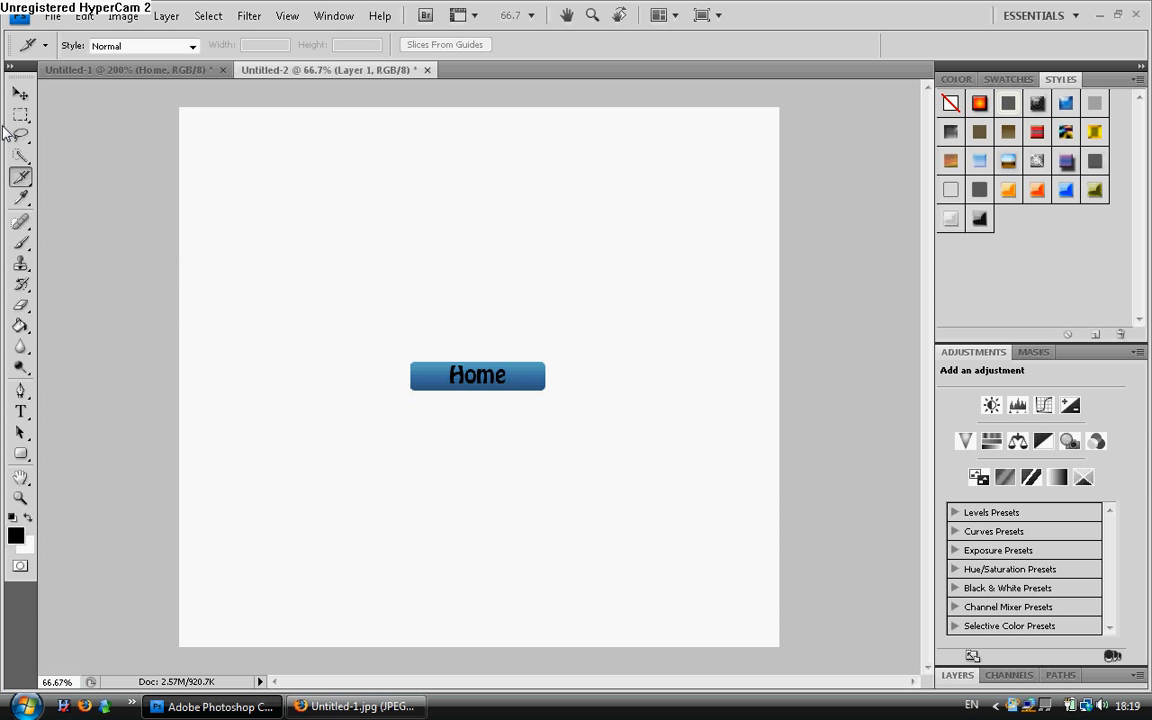
pyautogui.click(20, 93)
pyautogui.click(20, 497)
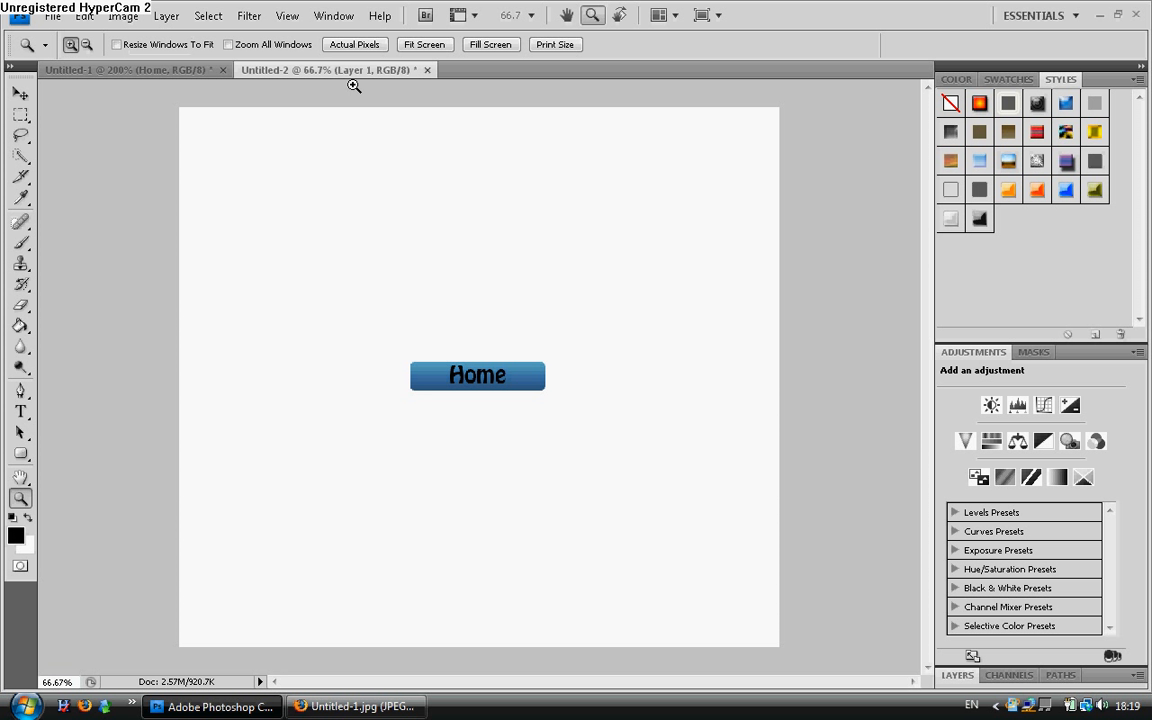
pyautogui.click(324, 47)
pyautogui.scroll(3, 453, 159)
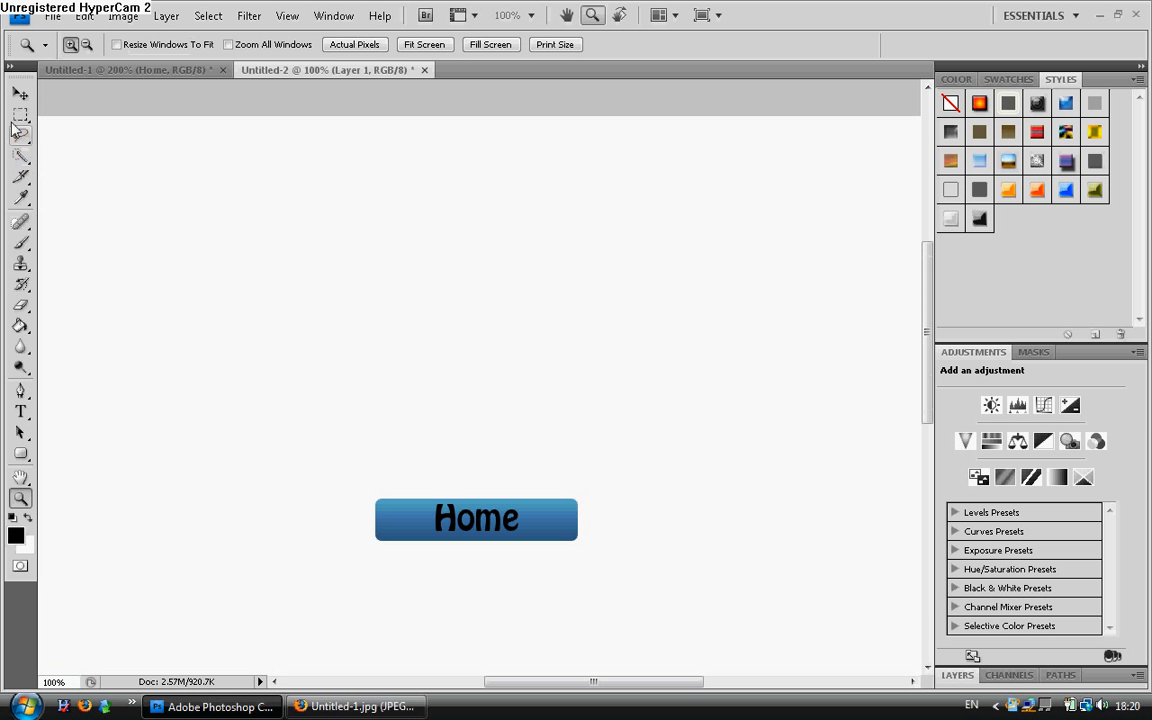
pyautogui.click(20, 93)
pyautogui.moveTo(510, 539); pyautogui.dragTo(195, 337)
pyautogui.moveTo(520, 676)
pyautogui.mouseDown()
pyautogui.moveTo(478, 677)
pyautogui.moveTo(518, 677)
pyautogui.mouseUp()
# Paste two more copies of the "Home" button and align them in an evenly spaced row beside the first.
pyautogui.hotkey('ctrl', 'v')
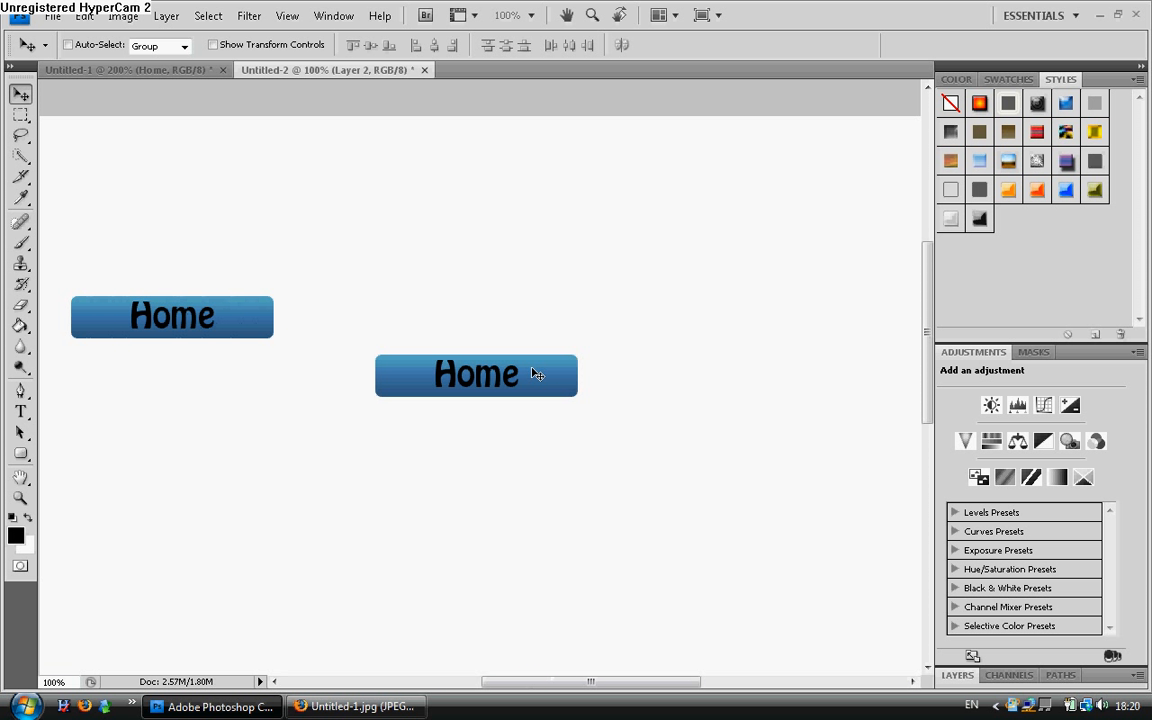
pyautogui.moveTo(487, 368); pyautogui.dragTo(417, 313)
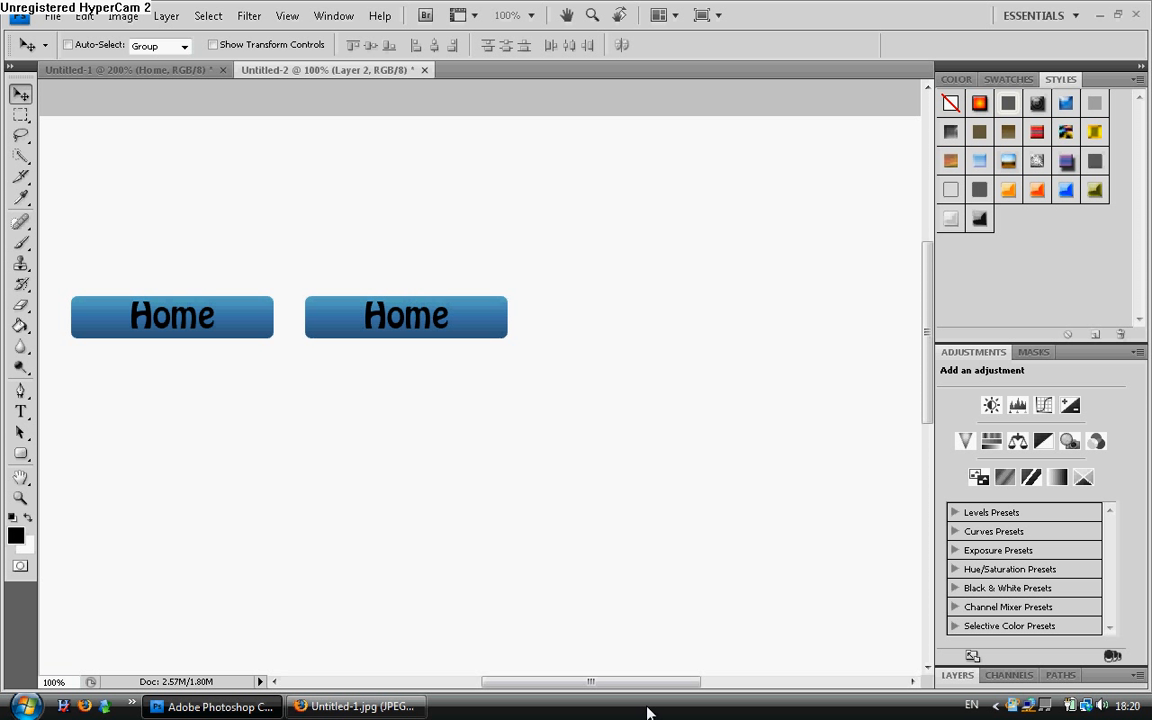
pyautogui.hotkey('ctrl', 'v')
pyautogui.moveTo(480, 366); pyautogui.dragTo(645, 305)
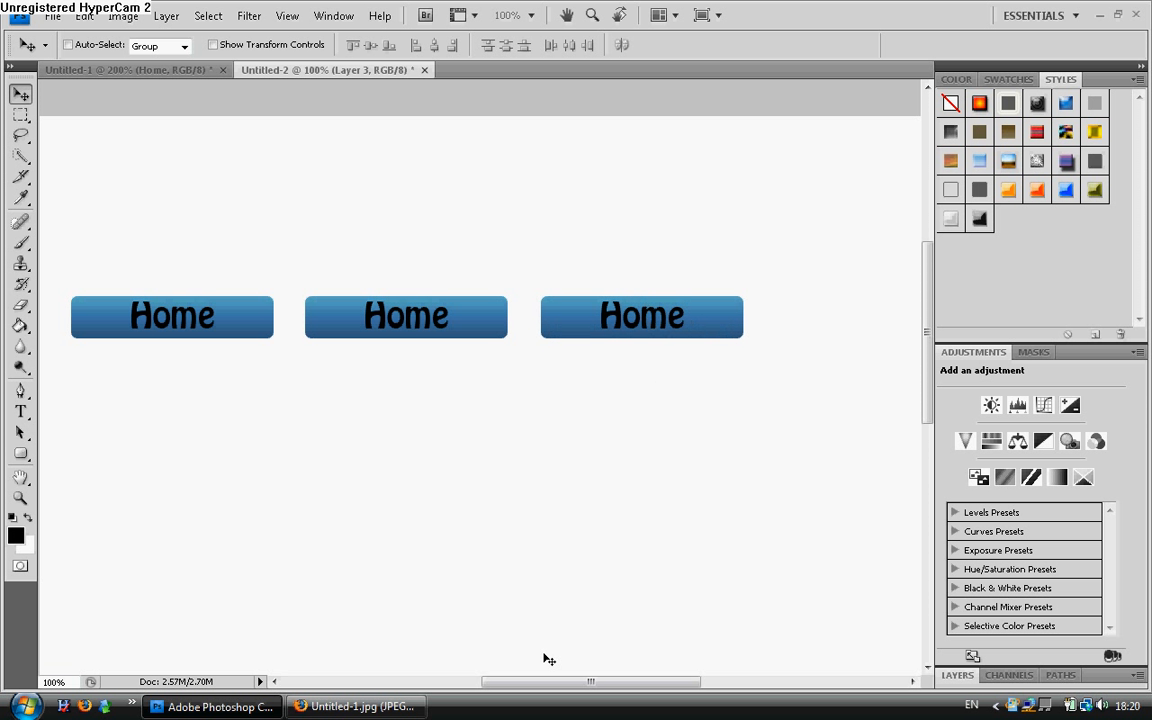
# Move the third "Home" button out of the row and return it to its place beside the other two.
pyautogui.moveTo(539, 676); pyautogui.dragTo(627, 678)
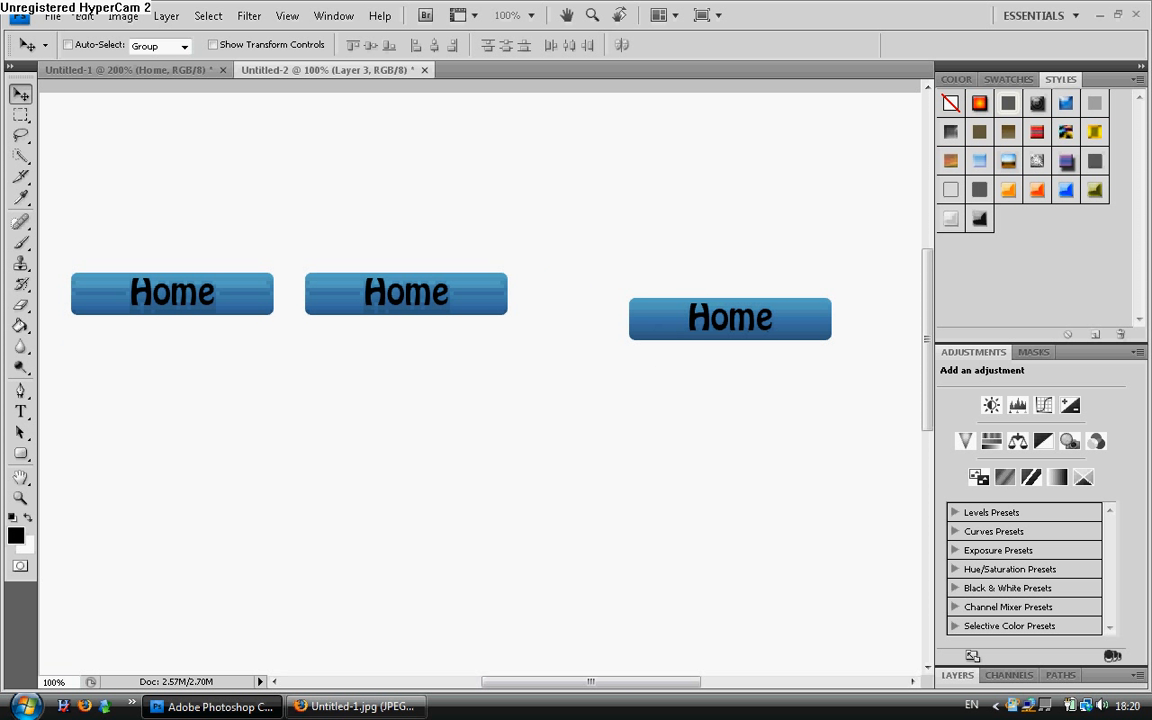
pyautogui.click(86, 17)
pyautogui.click(91, 35)
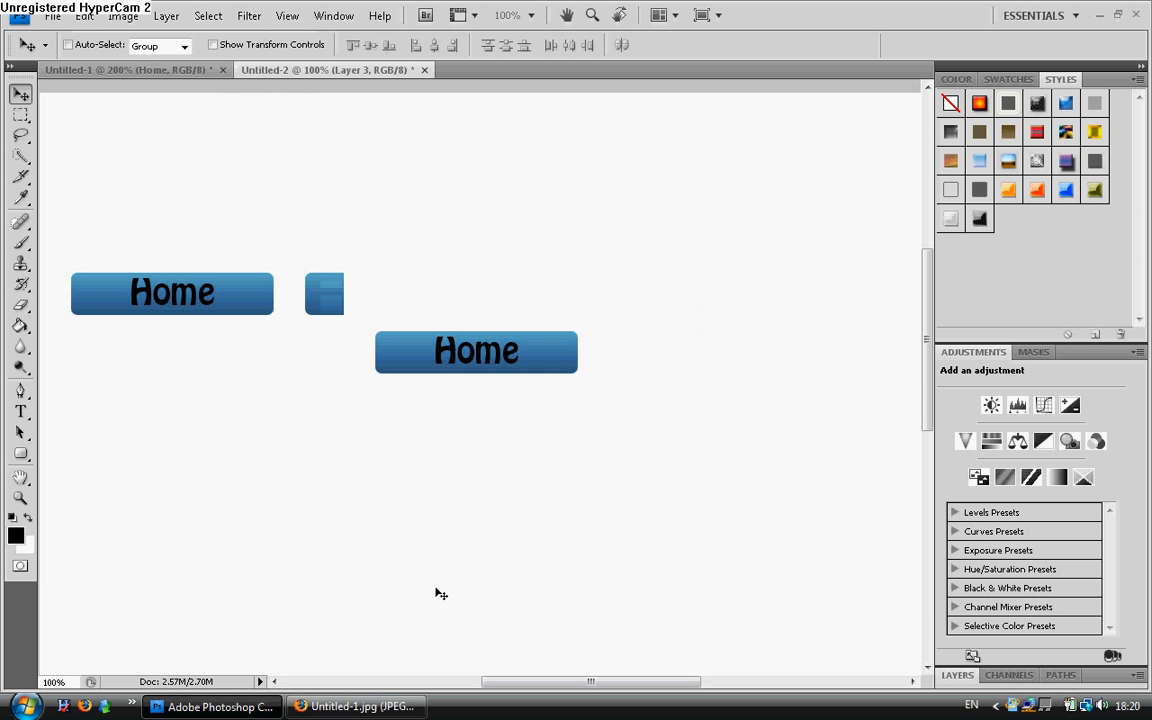
pyautogui.moveTo(428, 346); pyautogui.dragTo(598, 305)
pyautogui.moveTo(522, 680)
pyautogui.mouseDown()
pyautogui.moveTo(618, 680)
pyautogui.moveTo(514, 683)
pyautogui.mouseUp()
pyautogui.scroll(2, 443, 610)
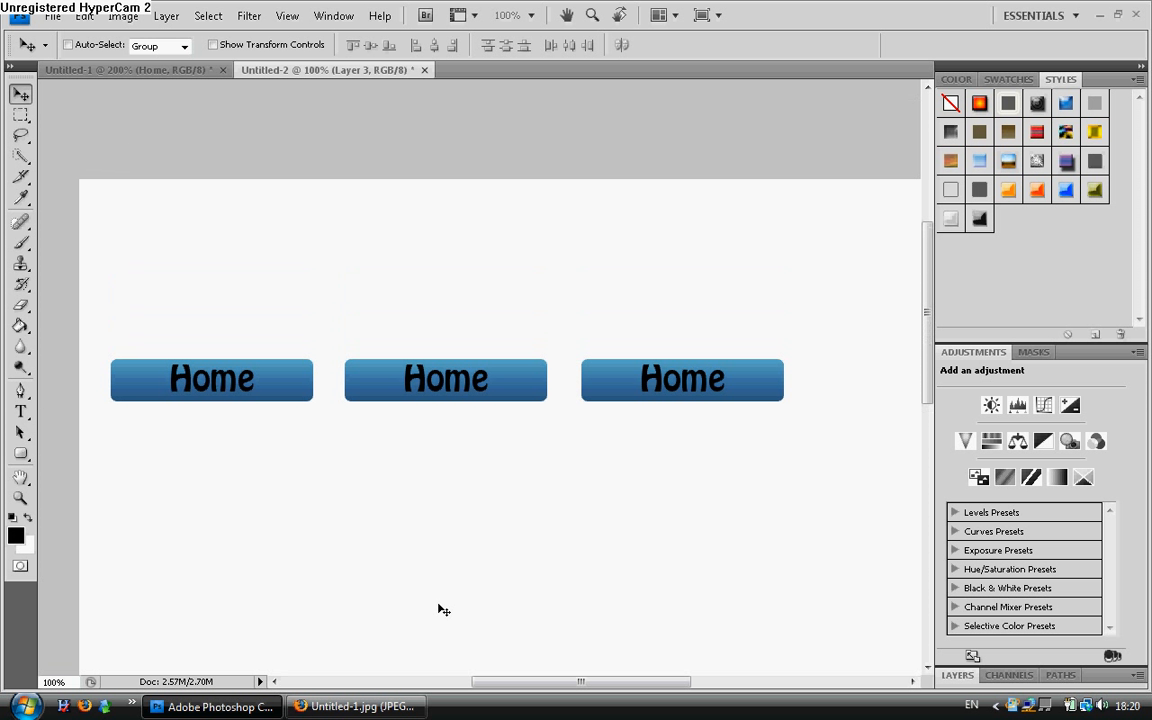
# Add the placeholder text "gbdbda" in a wide text box above the row of buttons, shifting the box slightly before committing the text.
pyautogui.click(20, 432)
pyautogui.click(20, 411)
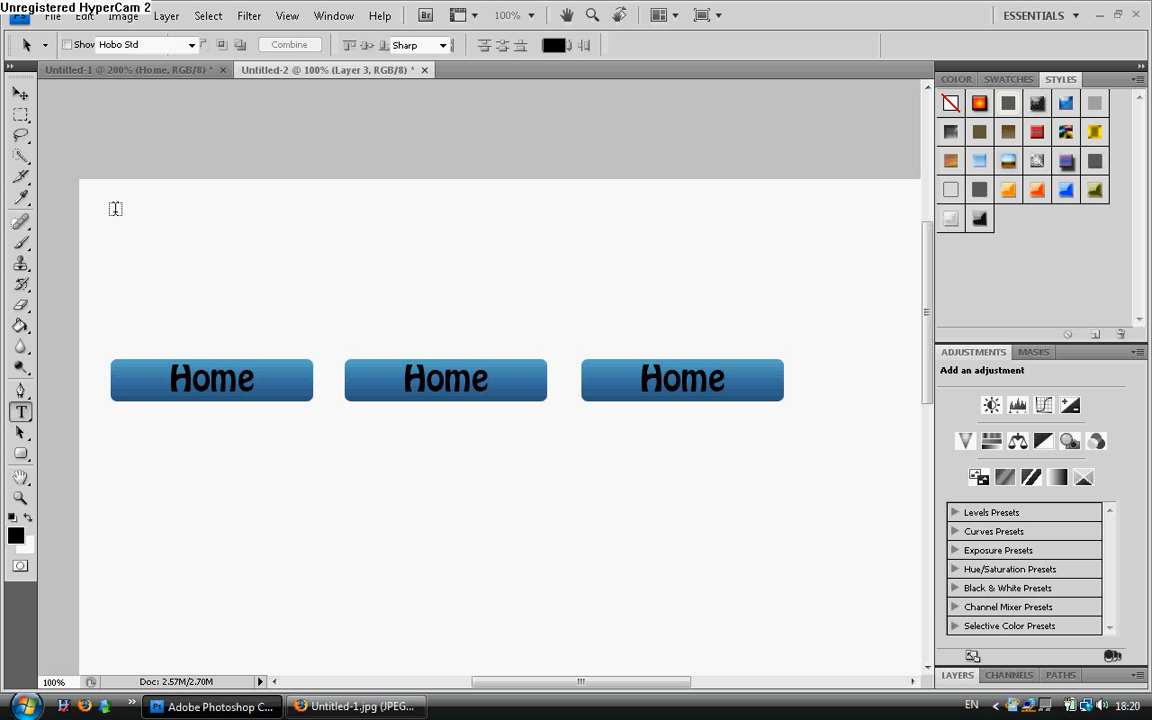
pyautogui.moveTo(107, 203); pyautogui.dragTo(578, 326)
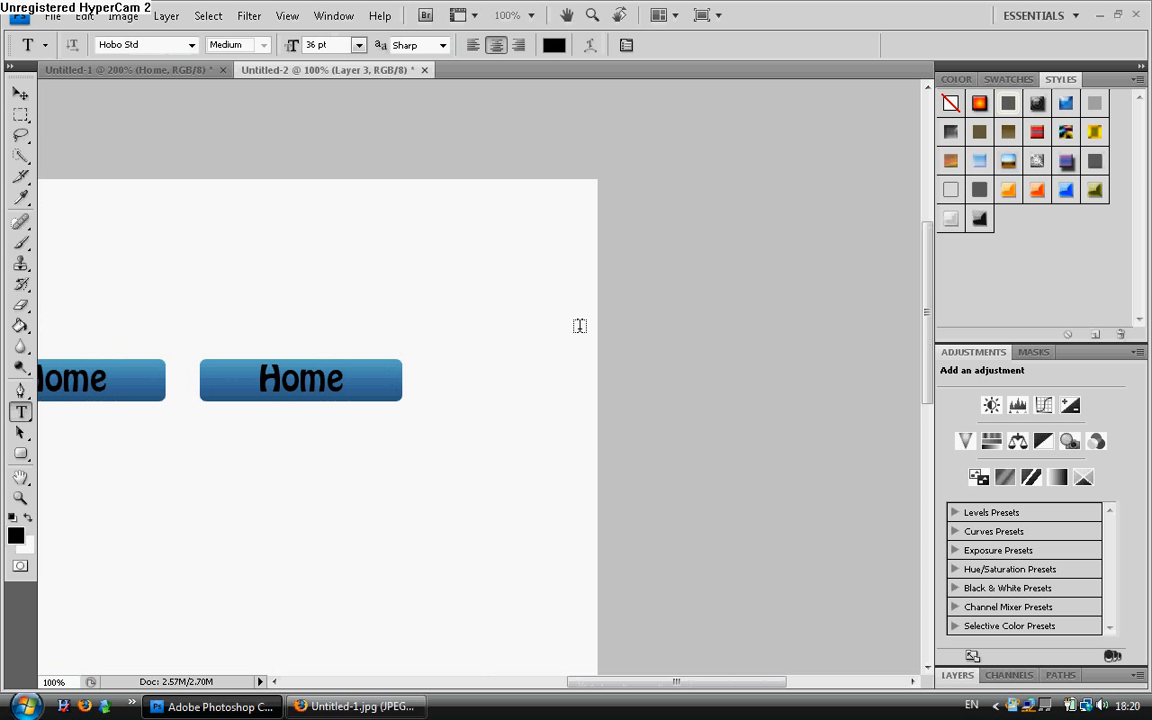
pyautogui.write('gbdbda')
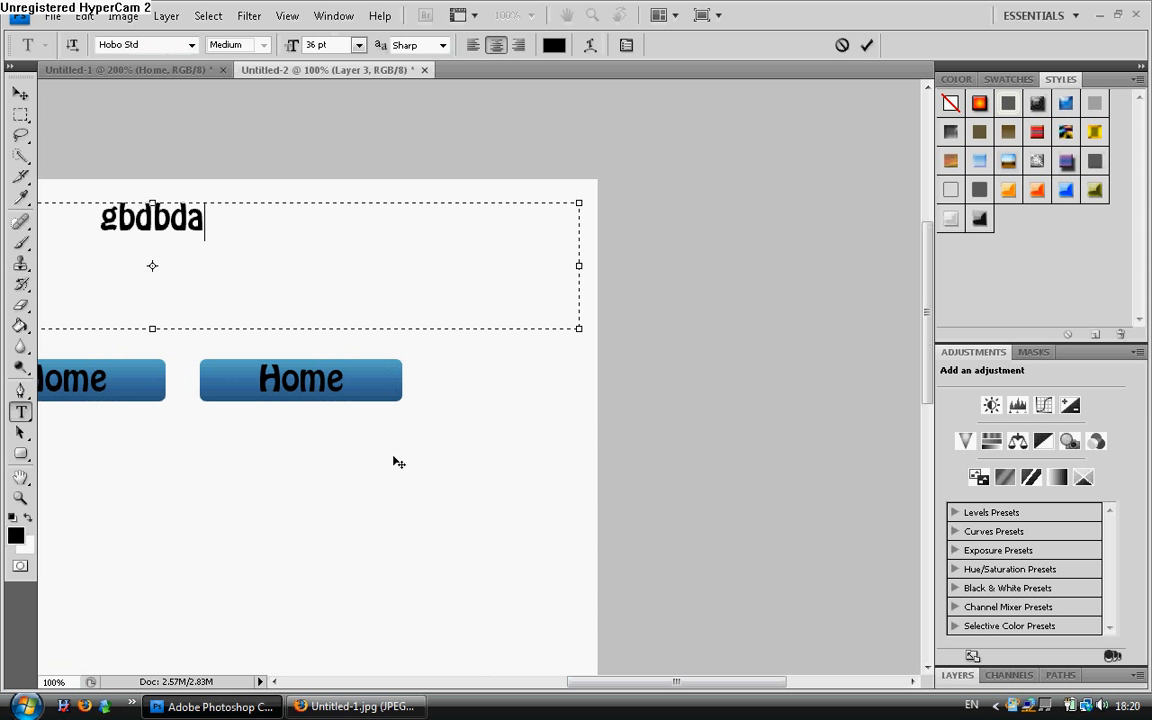
pyautogui.moveTo(646, 673); pyautogui.dragTo(616, 683)
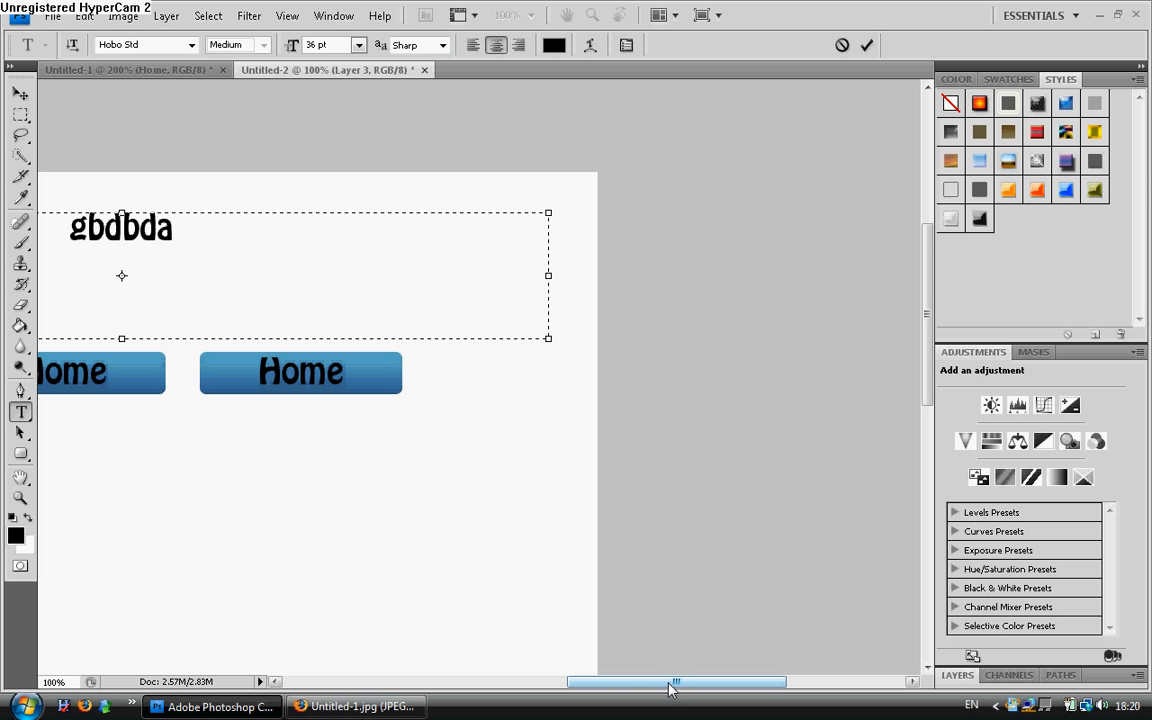
pyautogui.click(866, 45)
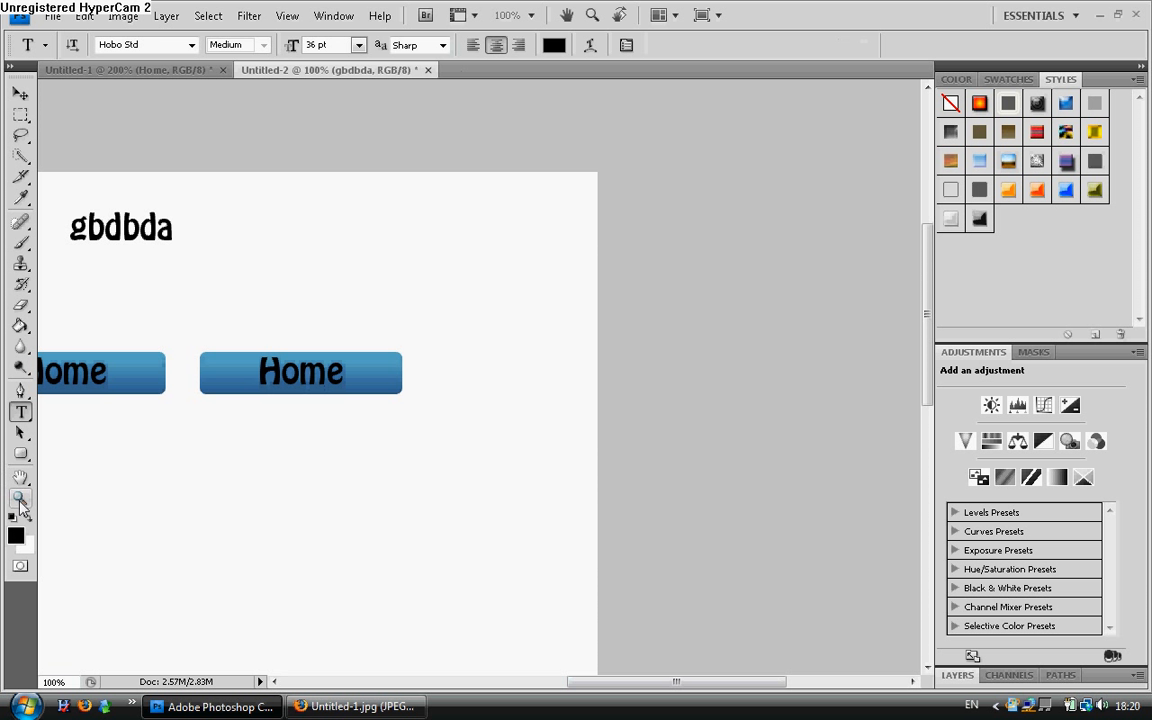
pyautogui.click(20, 497)
pyautogui.click(421, 45)
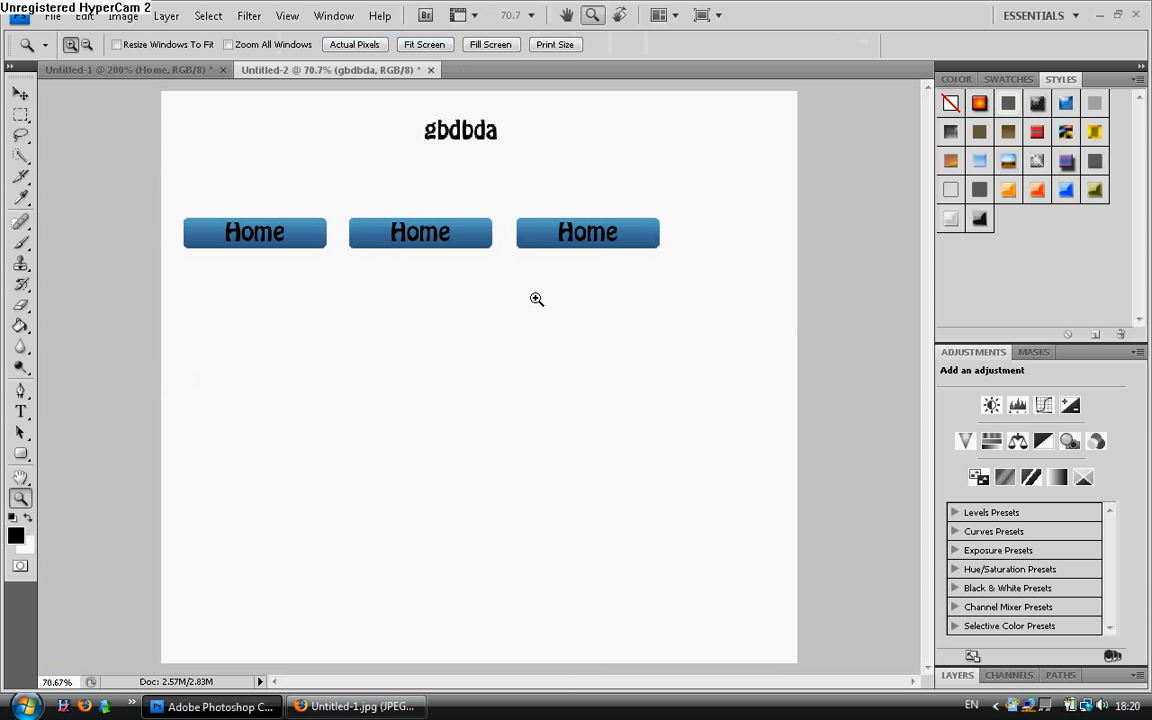